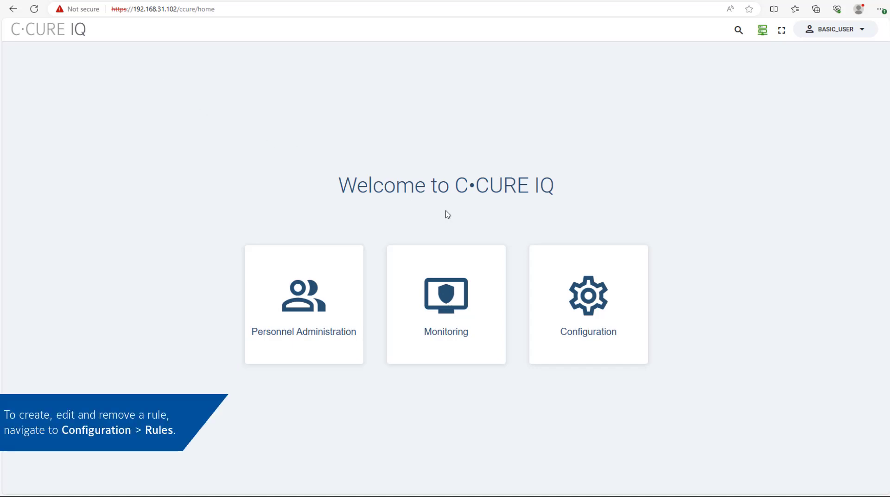
Step: Add a new rule named 'Disable Personnel on Consecutive Rejects' and begin its description
{"action": "left_click", "coordinate": [591, 300]}
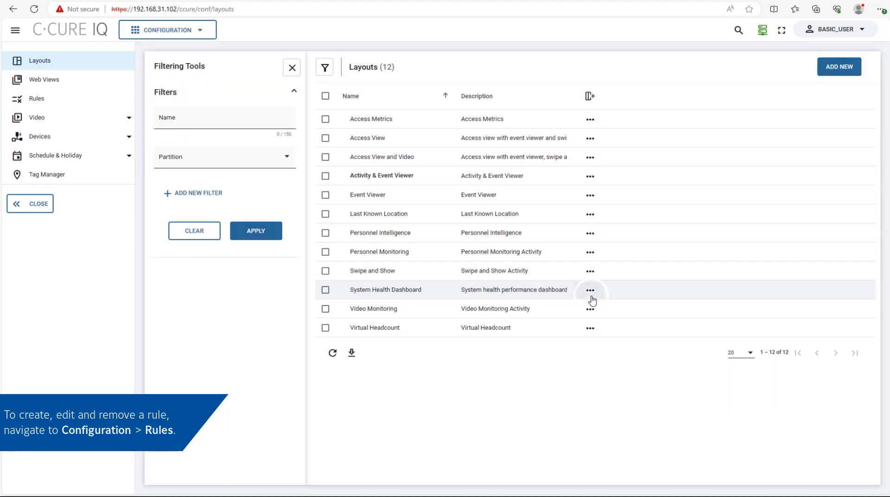
{"action": "left_click", "coordinate": [104, 95]}
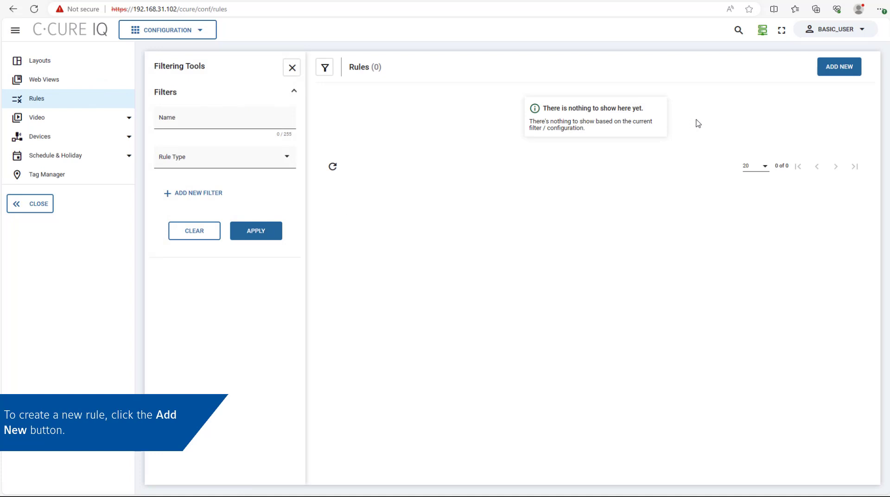
{"action": "left_click", "coordinate": [823, 70]}
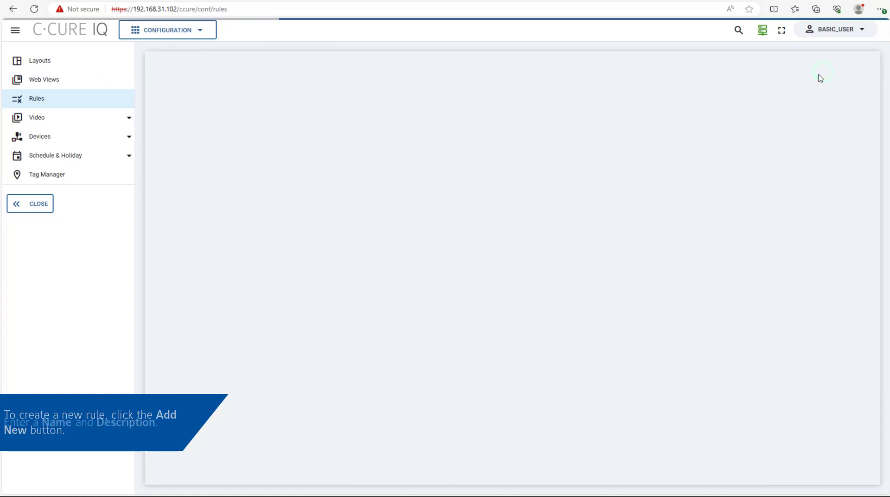
{"action": "left_click", "coordinate": [472, 109]}
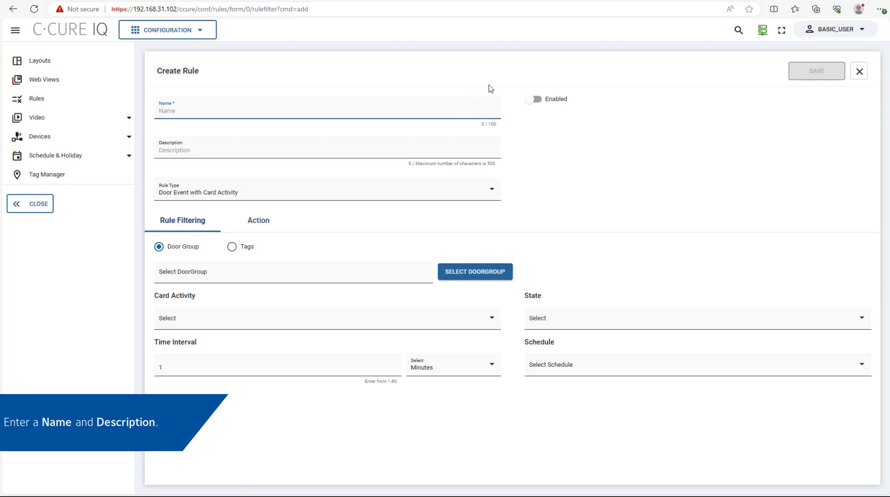
{"action": "type", "text": "Disable Perso"}
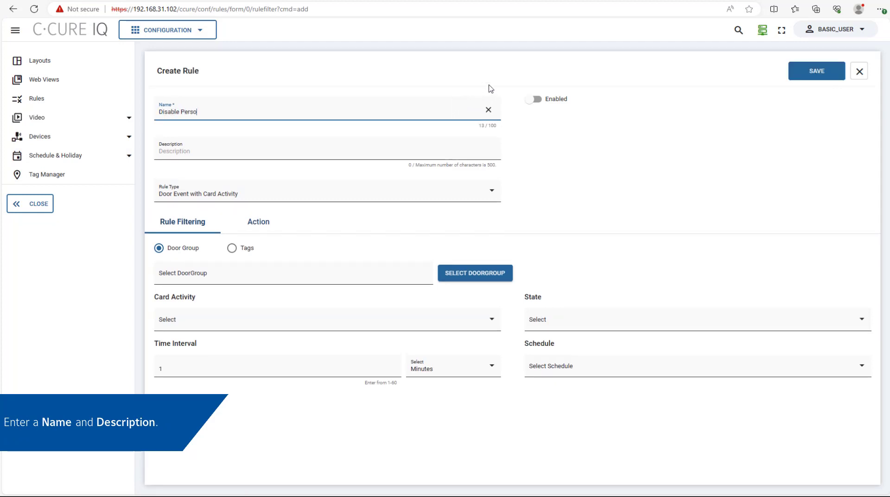
{"action": "type", "text": "nnel on Consecutive Rejects"}
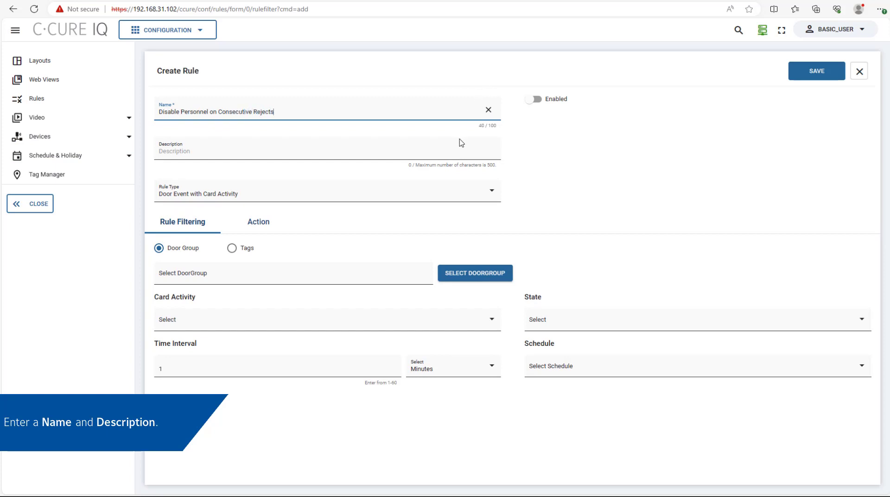
{"action": "left_click", "coordinate": [440, 148]}
{"action": "type", "text": "Sa"}
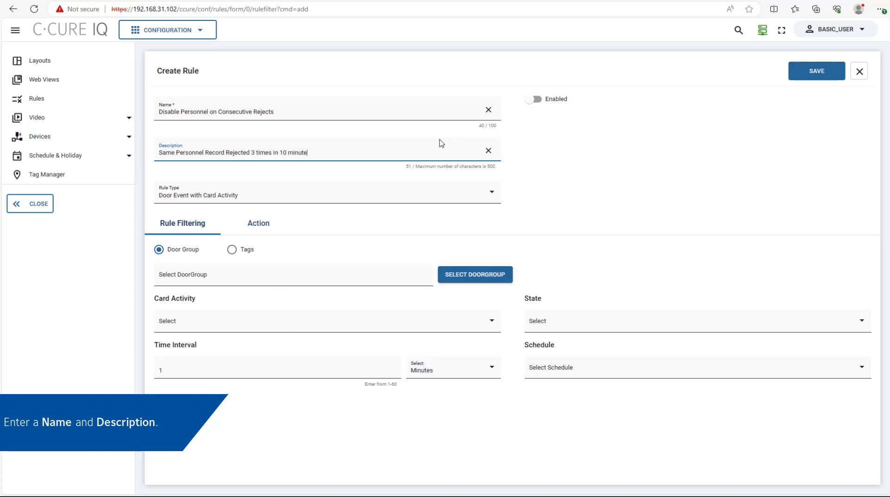
Step: Set type Consecutive Rejects by Personnel, 3 occurrences within 10 minutes, on the Weekdays schedule
{"action": "left_click", "coordinate": [416, 196]}
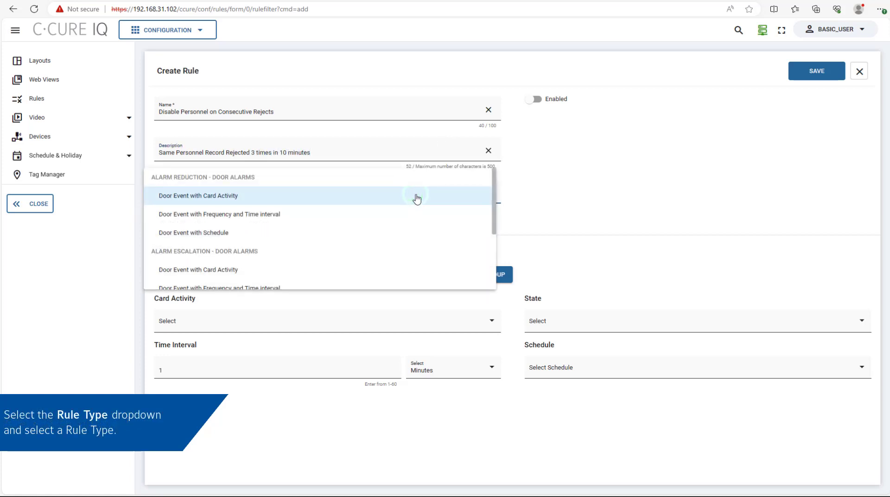
{"action": "scroll", "coordinate": [419, 204], "scroll_direction": "down", "scroll_amount": 3}
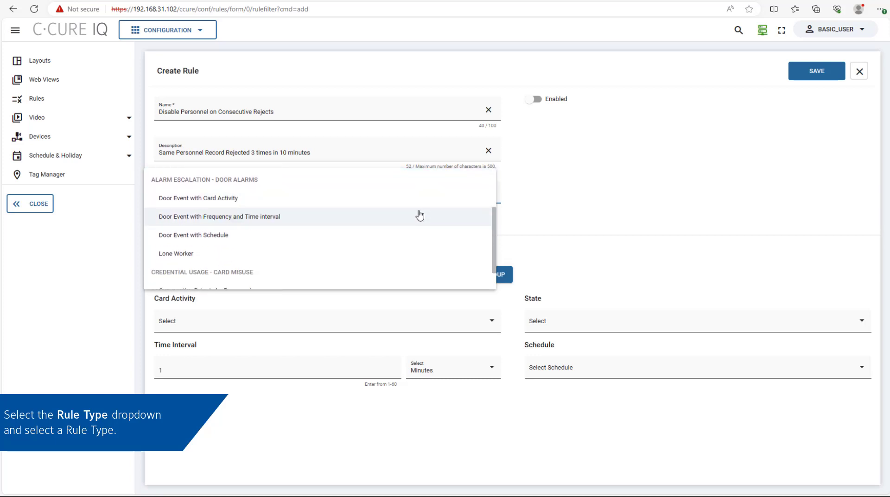
{"action": "left_click", "coordinate": [411, 266]}
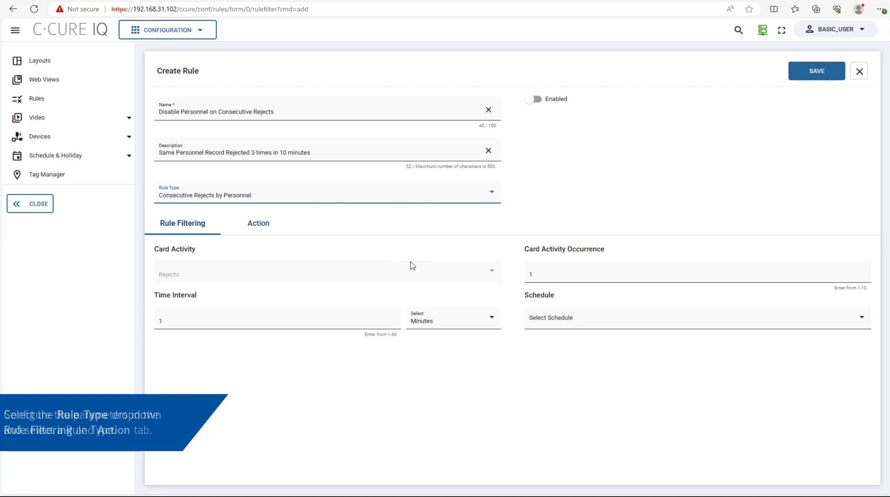
{"action": "double_click", "coordinate": [530, 275]}
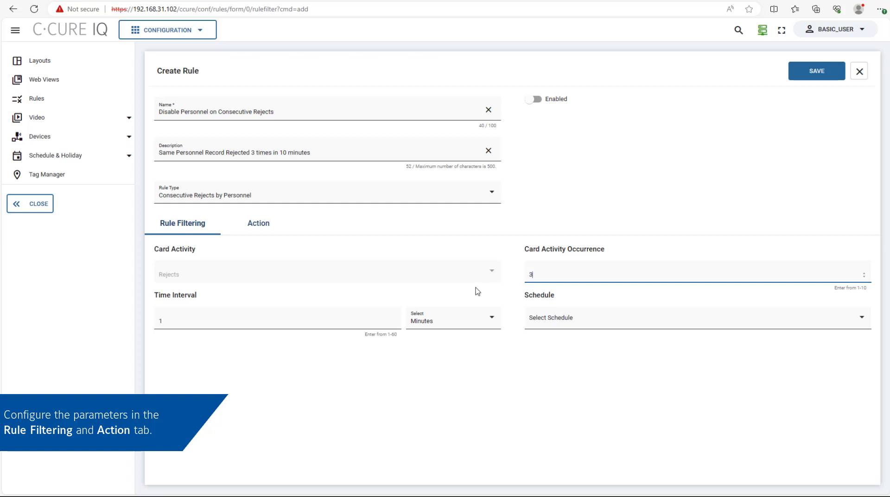
{"action": "left_click", "coordinate": [277, 322]}
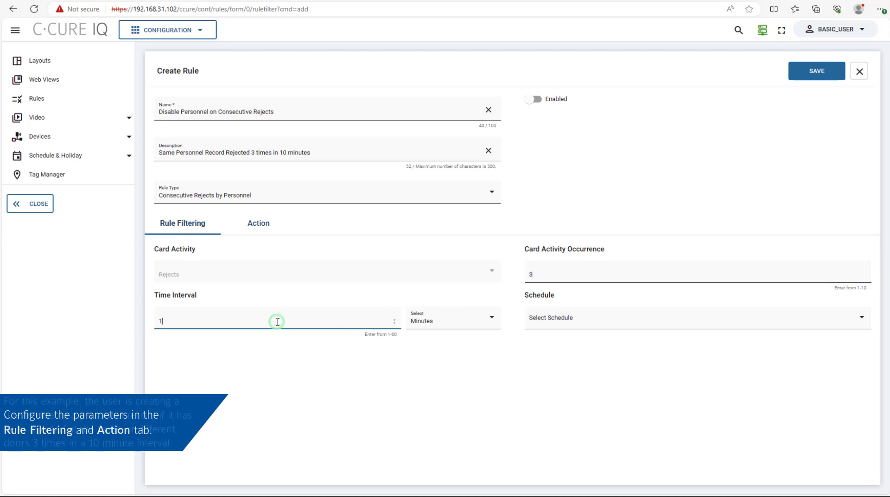
{"action": "type", "text": "0"}
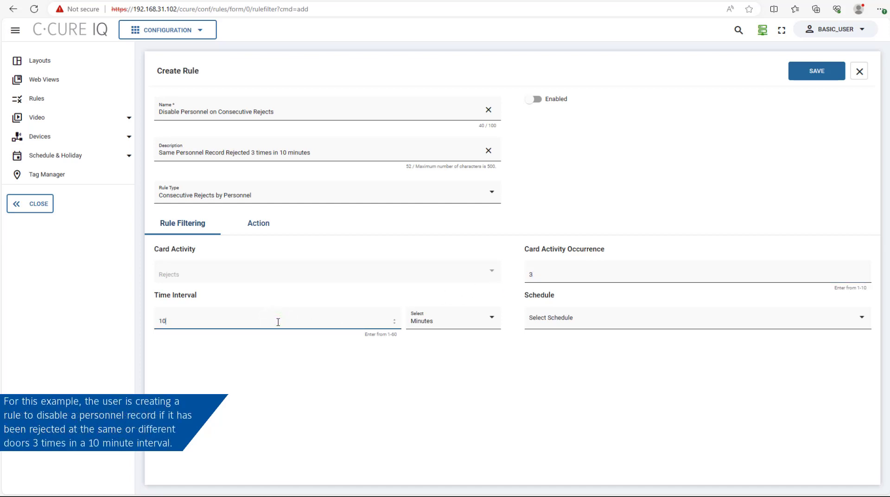
{"action": "left_click", "coordinate": [571, 320]}
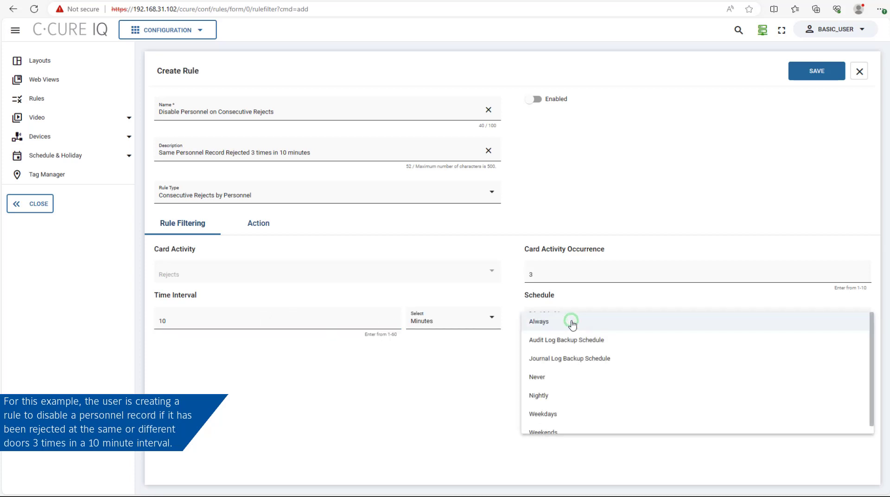
{"action": "left_click", "coordinate": [579, 414]}
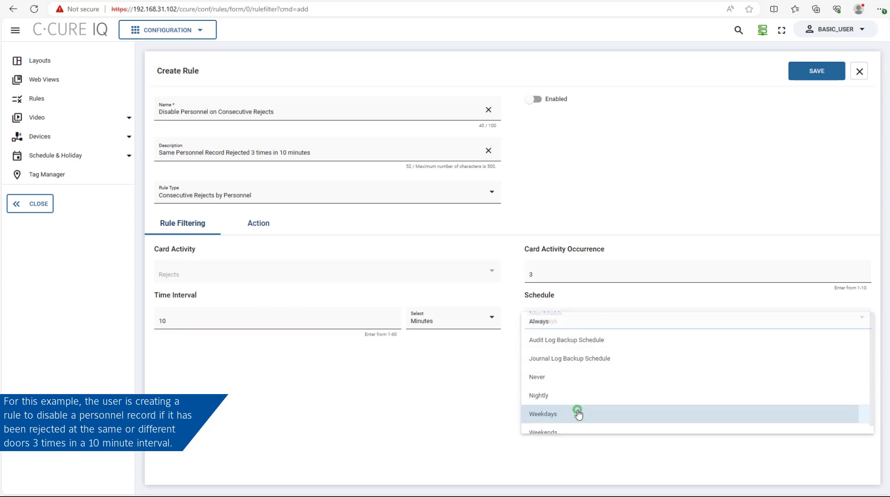
Step: Pulse the Personnel Disabled on Consecutive Rejects Event, set Disable Person to Yes, enable and save the rule
{"action": "left_click", "coordinate": [245, 228]}
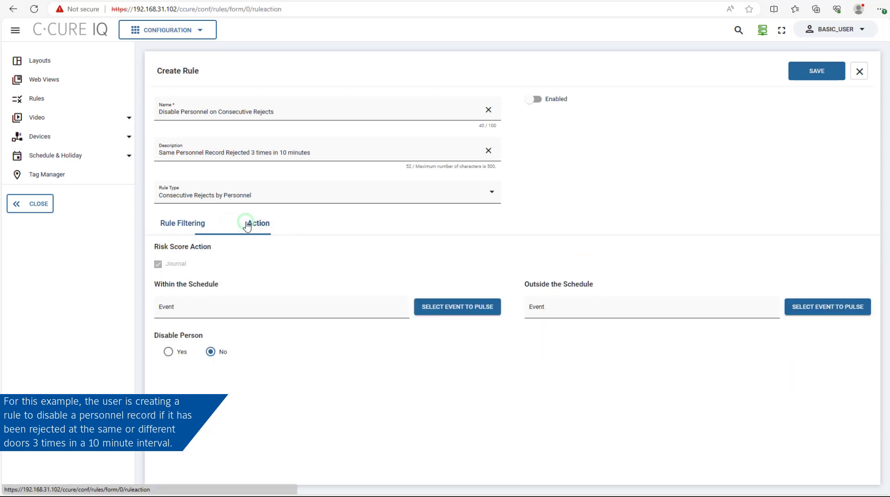
{"action": "left_click", "coordinate": [483, 309]}
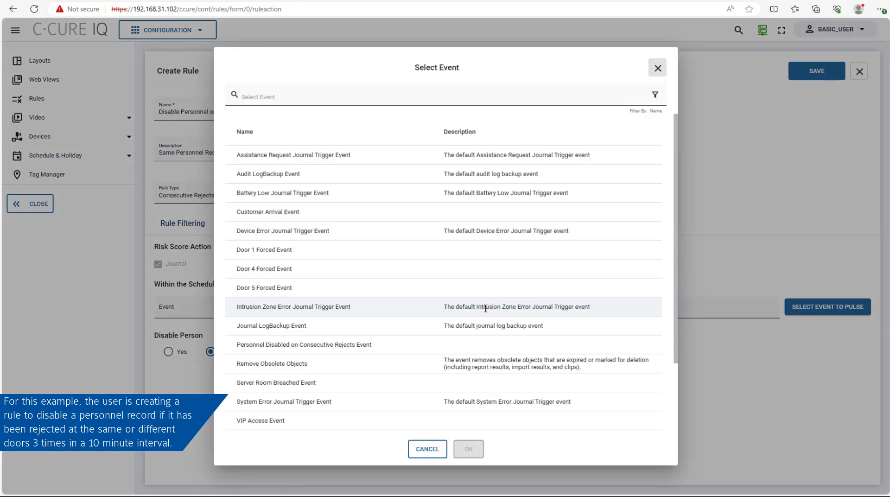
{"action": "left_click", "coordinate": [467, 342]}
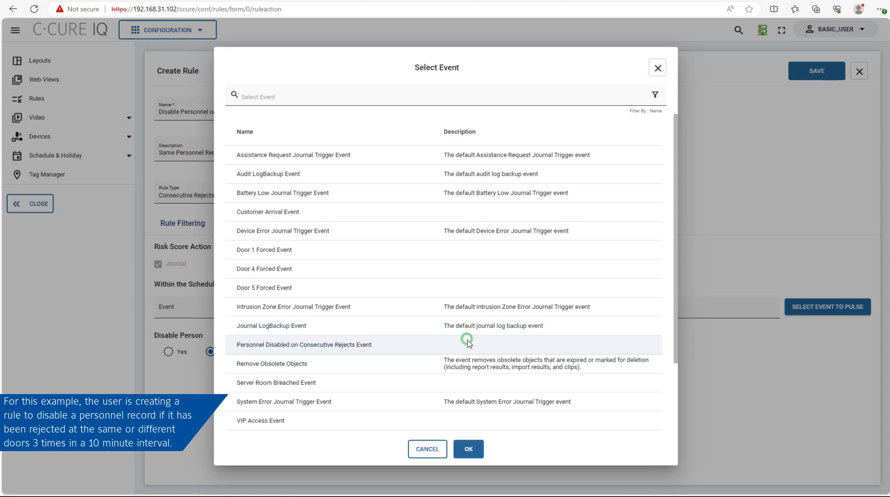
{"action": "left_click", "coordinate": [468, 449]}
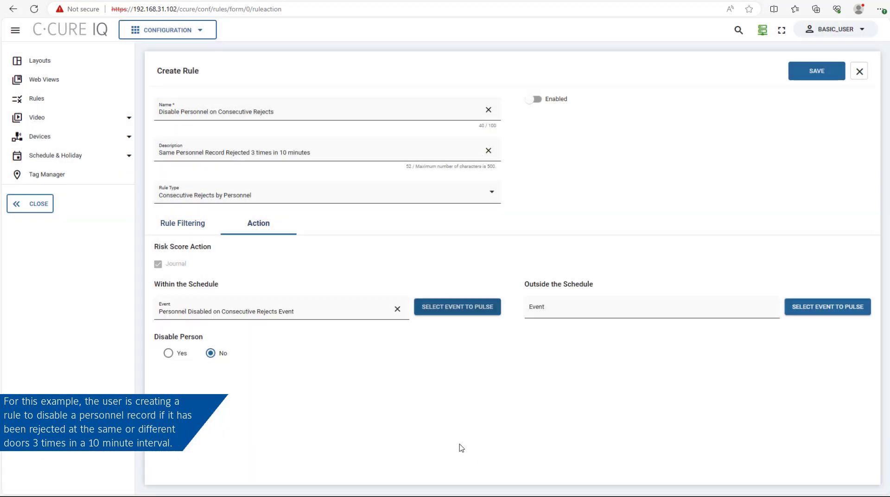
{"action": "left_click", "coordinate": [172, 354]}
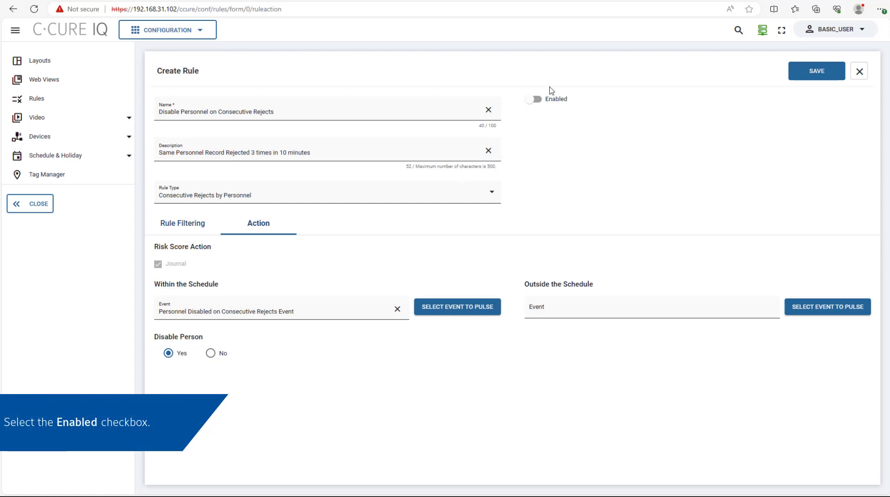
{"action": "left_click", "coordinate": [534, 101]}
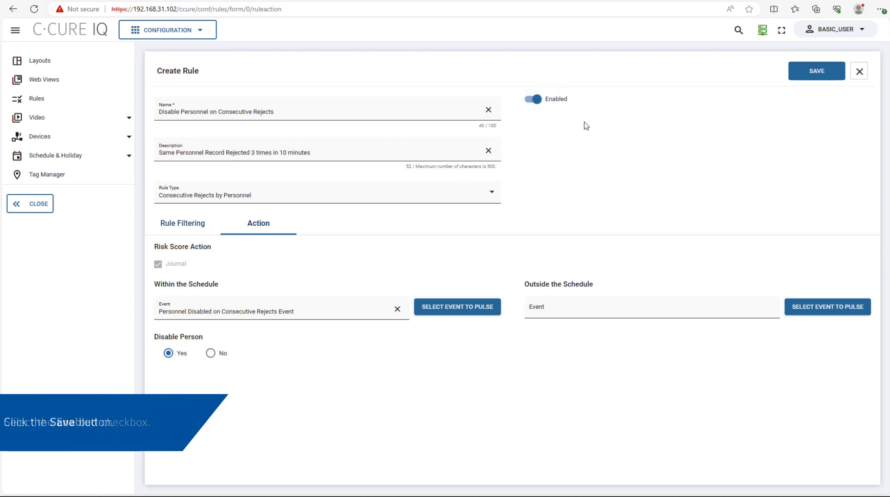
{"action": "left_click", "coordinate": [819, 77]}
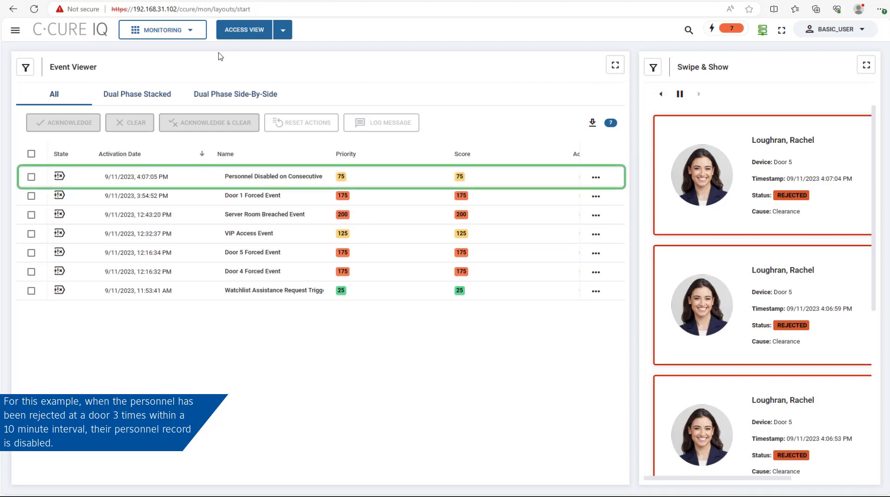
Step: Open the rejected person's record in Personnel Administration and scroll to its Disabled option
{"action": "left_click", "coordinate": [175, 32]}
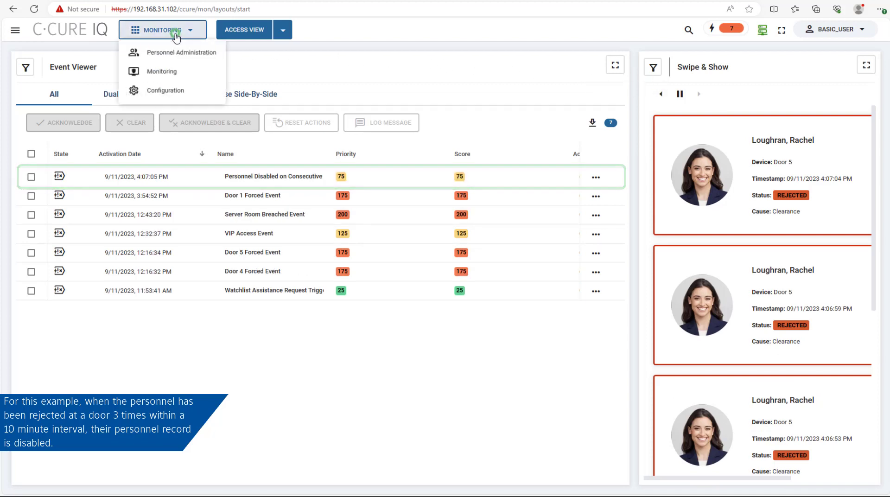
{"action": "left_click", "coordinate": [175, 56]}
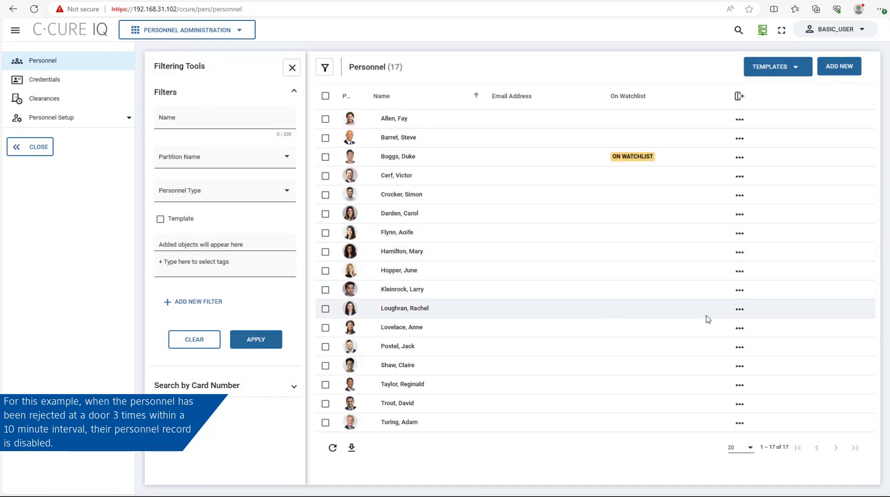
{"action": "left_click", "coordinate": [739, 309]}
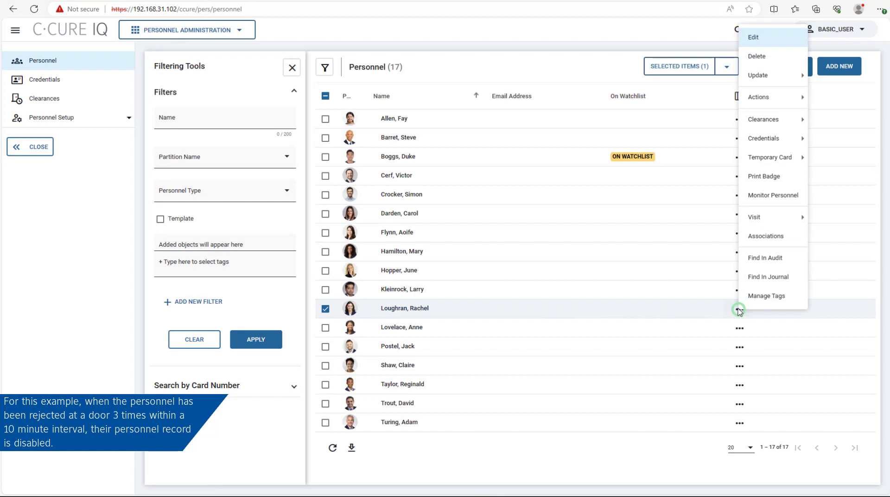
{"action": "left_click", "coordinate": [783, 39]}
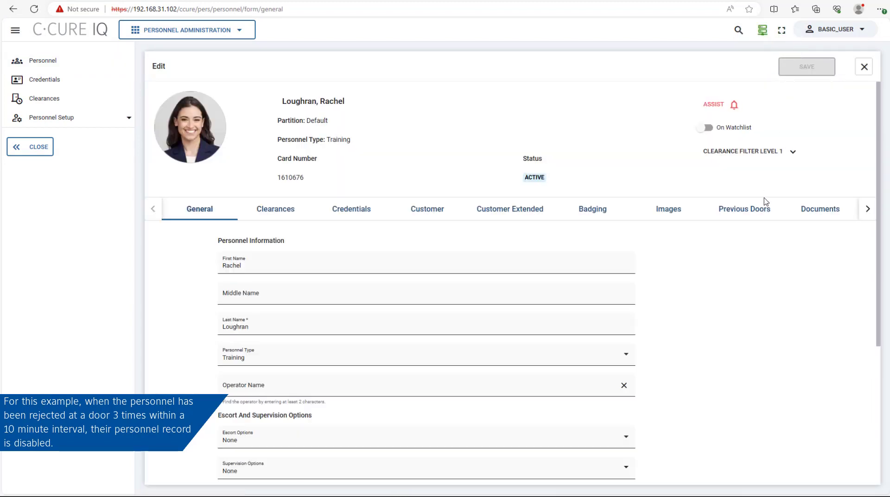
{"action": "scroll", "coordinate": [760, 254], "scroll_direction": "down", "scroll_amount": 3}
{"action": "scroll", "coordinate": [762, 255], "scroll_direction": "down", "scroll_amount": 2}
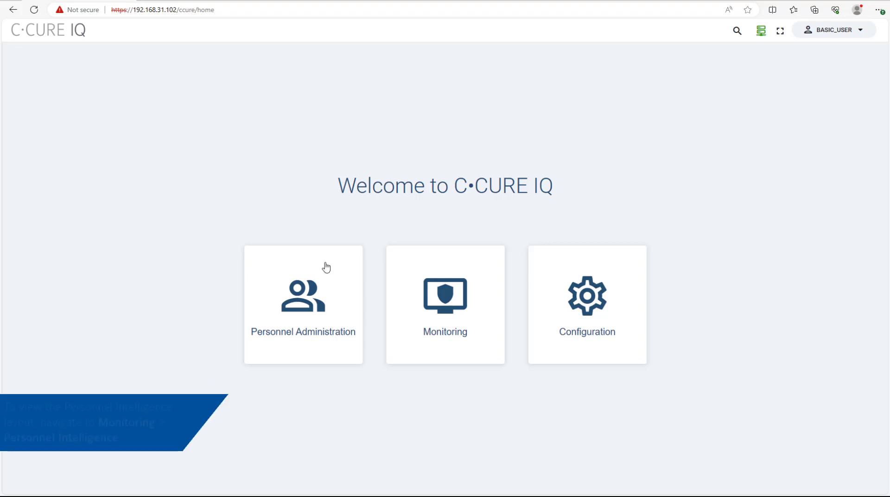
{"action": "left_click", "coordinate": [437, 321]}
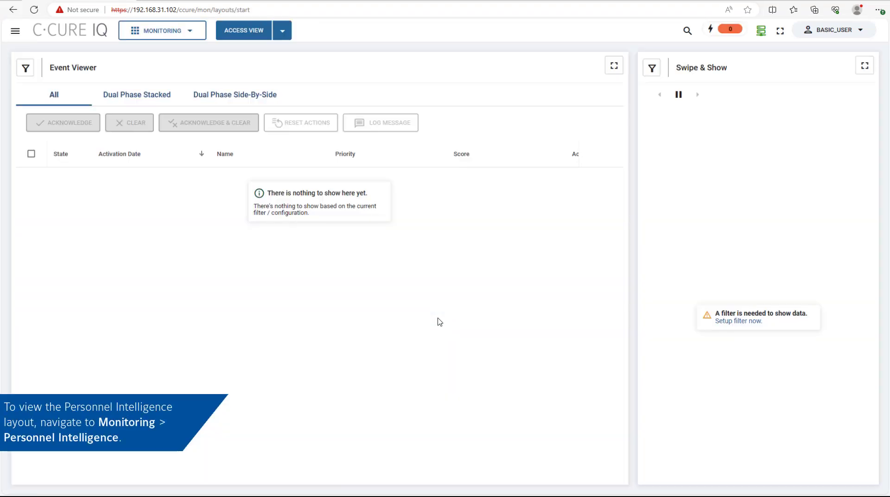
{"action": "left_click", "coordinate": [282, 31]}
{"action": "scroll", "coordinate": [330, 93], "scroll_direction": "down", "scroll_amount": 3}
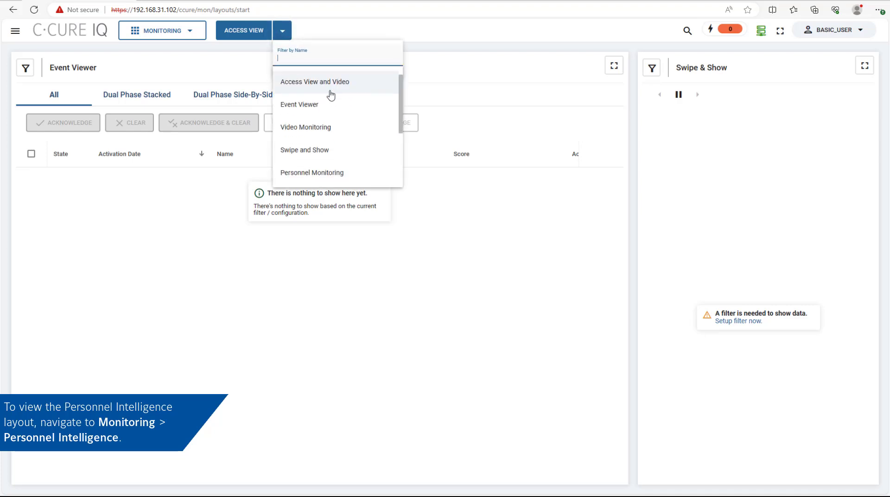
{"action": "scroll", "coordinate": [339, 148], "scroll_direction": "down", "scroll_amount": 1}
{"action": "left_click", "coordinate": [341, 146]}
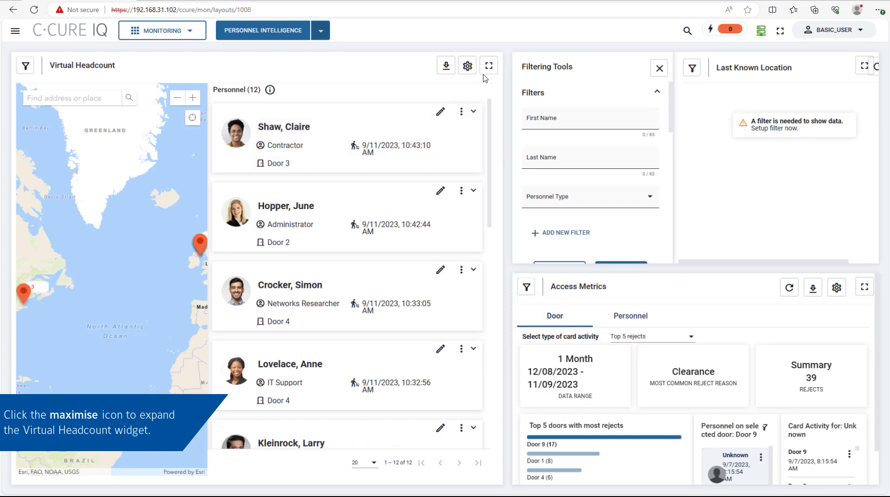
{"action": "left_click", "coordinate": [488, 65]}
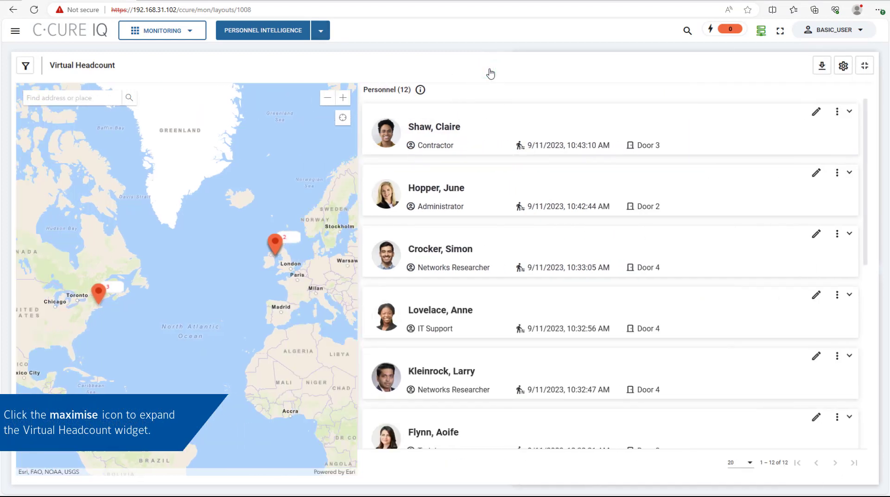
{"action": "scroll", "coordinate": [514, 183], "scroll_direction": "down", "scroll_amount": 8}
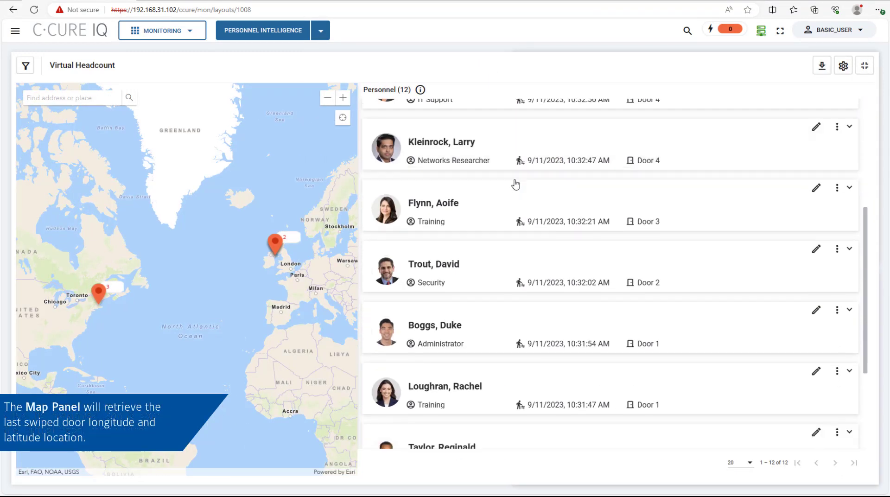
{"action": "scroll", "coordinate": [512, 184], "scroll_direction": "down", "scroll_amount": 1}
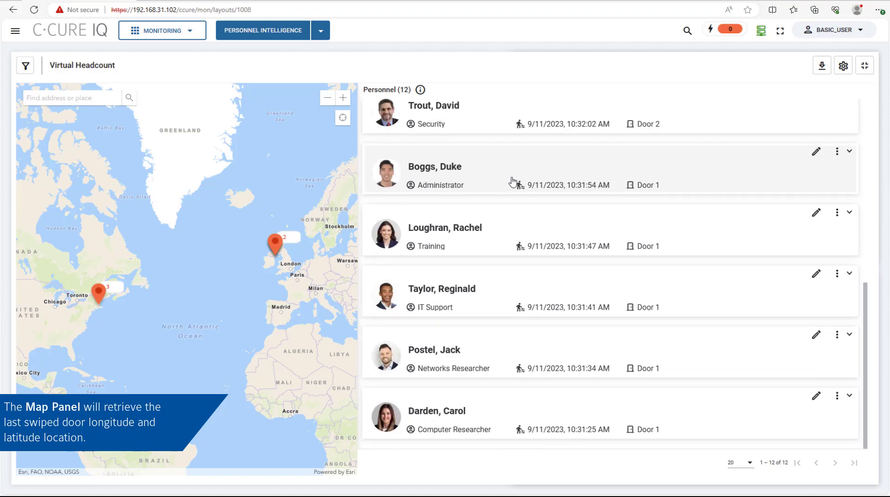
{"action": "scroll", "coordinate": [511, 182], "scroll_direction": "up", "scroll_amount": 9}
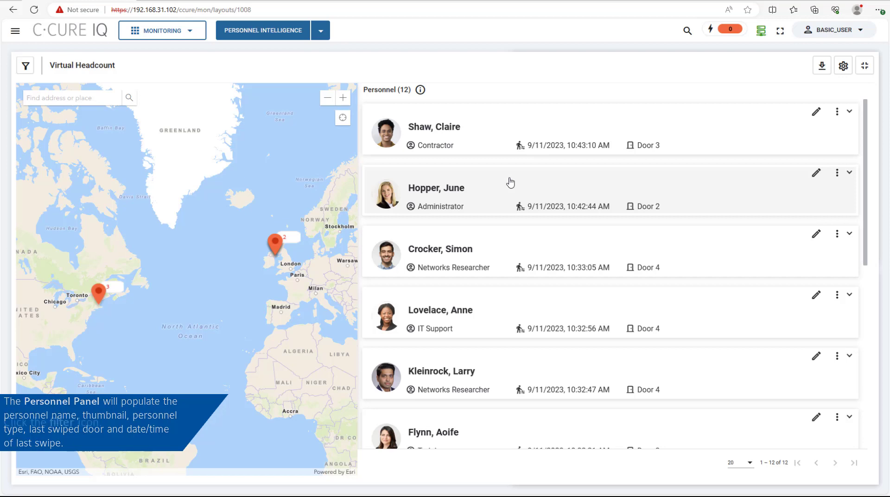
Step: Filter the Virtual Headcount by the Area 2 Group door group
{"action": "left_click", "coordinate": [26, 66]}
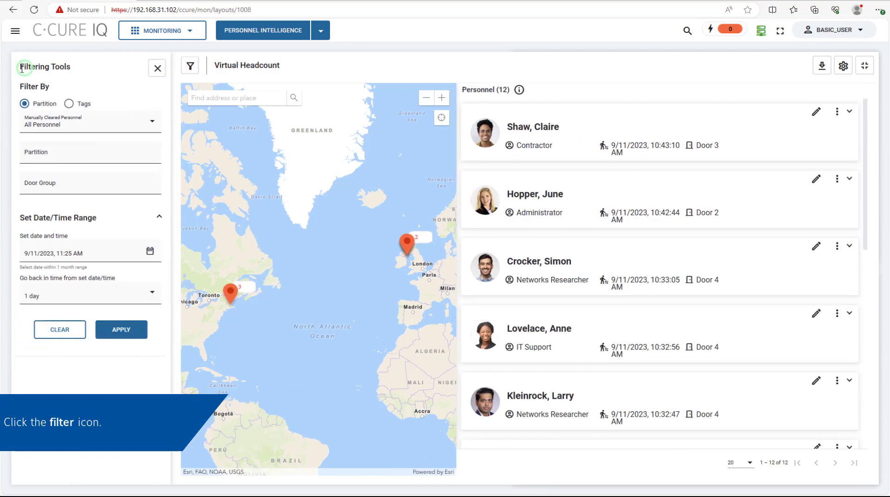
{"action": "left_click", "coordinate": [147, 182]}
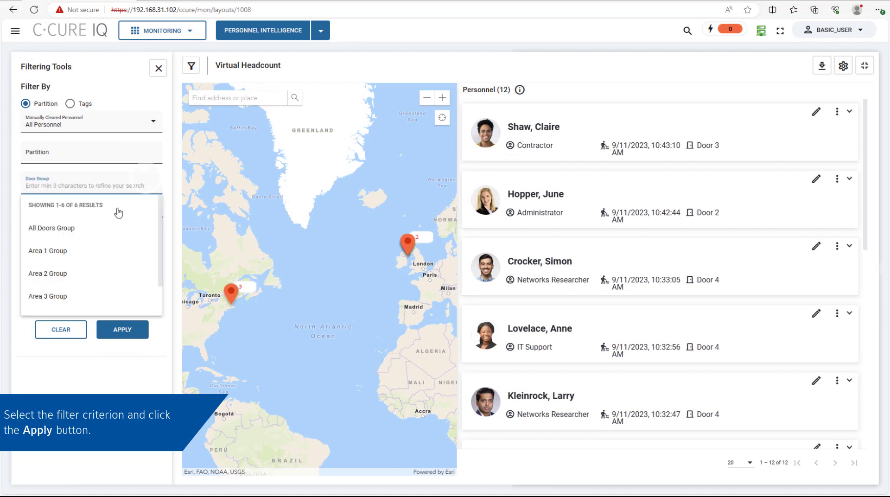
{"action": "left_click", "coordinate": [94, 276]}
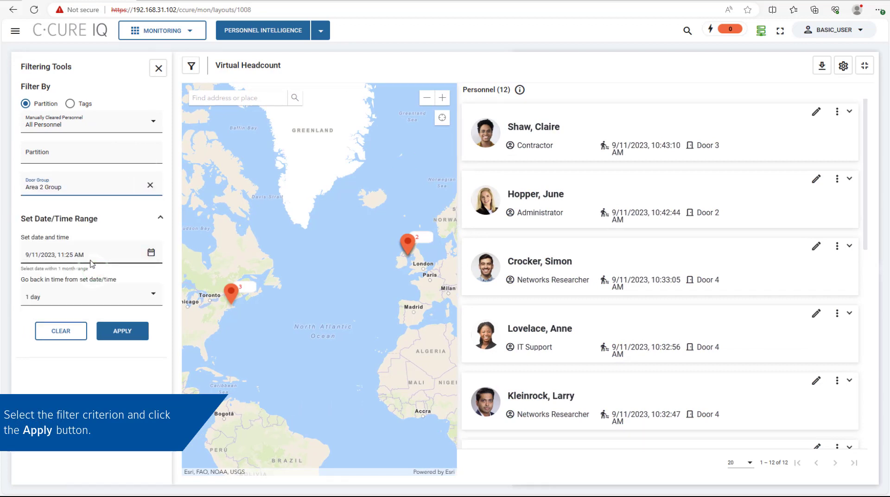
{"action": "left_click", "coordinate": [132, 333]}
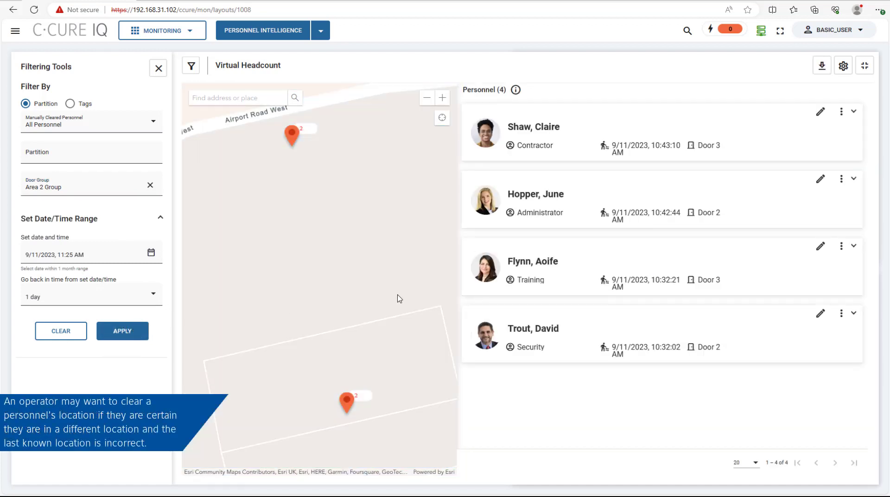
Step: Add and save the note 'Enter text here' on the first listed contractor's card
{"action": "left_click", "coordinate": [853, 113]}
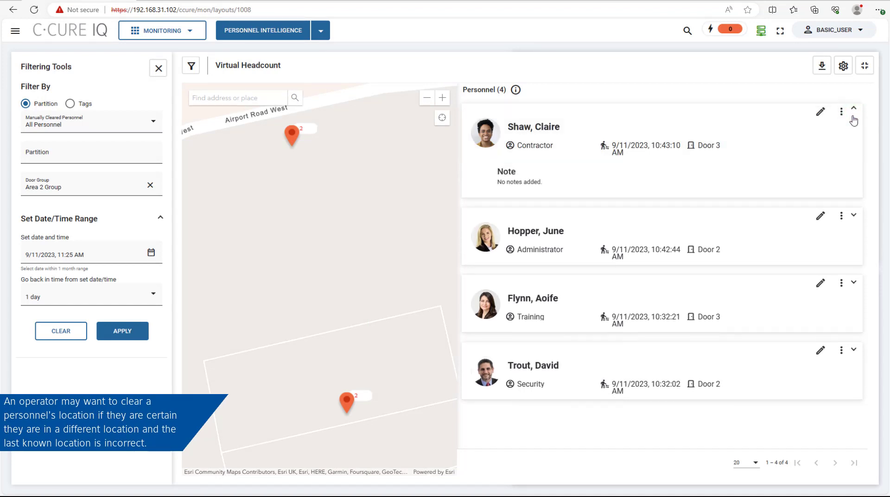
{"action": "left_click", "coordinate": [820, 112]}
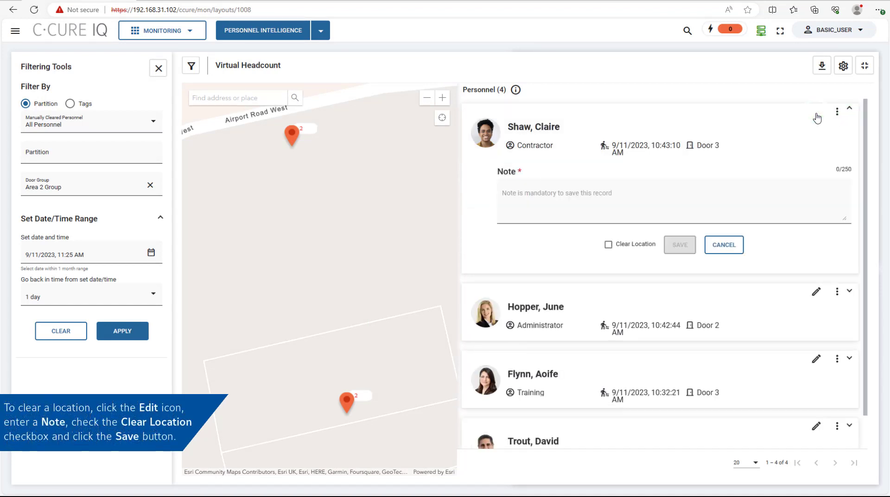
{"action": "left_click", "coordinate": [660, 195]}
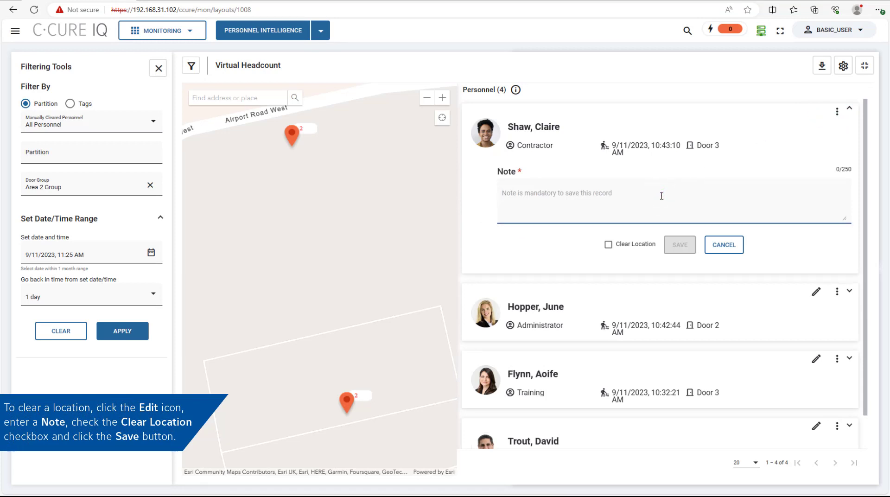
{"action": "type", "text": "Enter text here"}
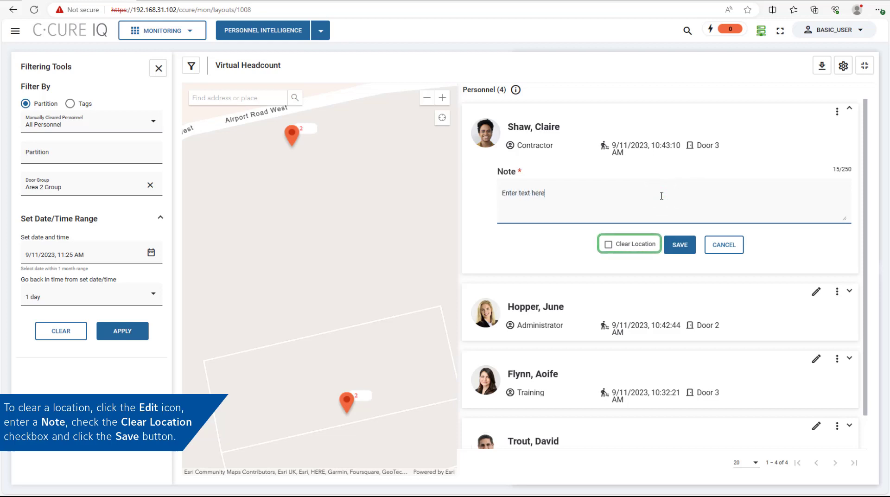
{"action": "left_click", "coordinate": [680, 244]}
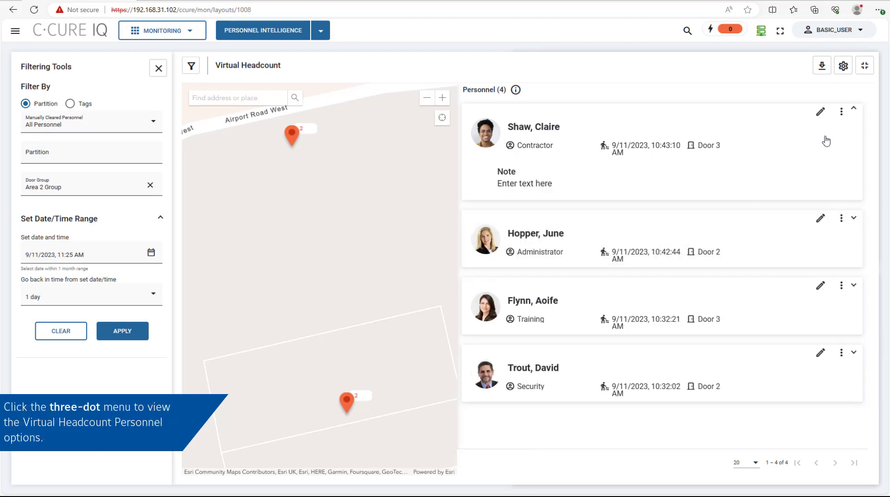
{"action": "left_click", "coordinate": [841, 113]}
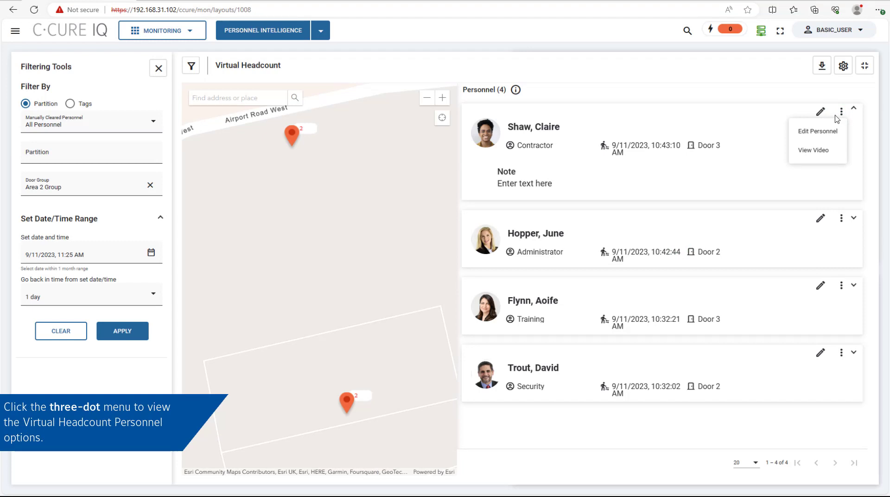
{"action": "left_click", "coordinate": [849, 99]}
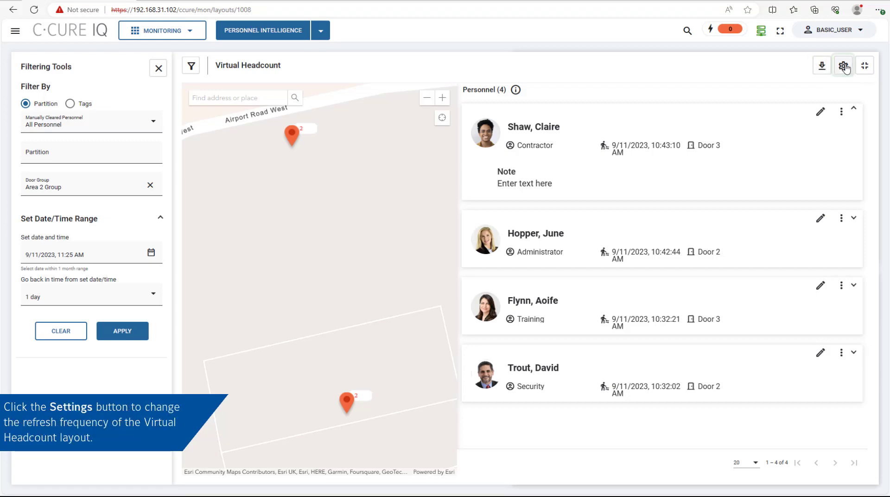
{"action": "left_click", "coordinate": [844, 67]}
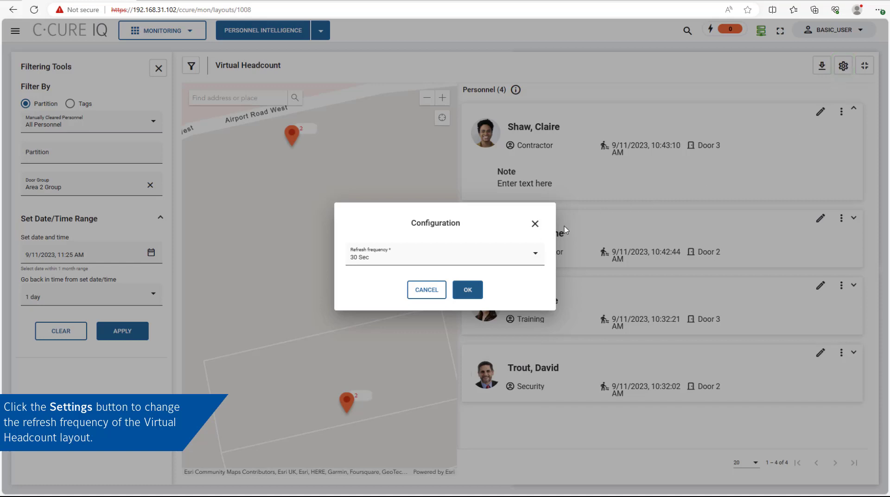
{"action": "left_click", "coordinate": [533, 224]}
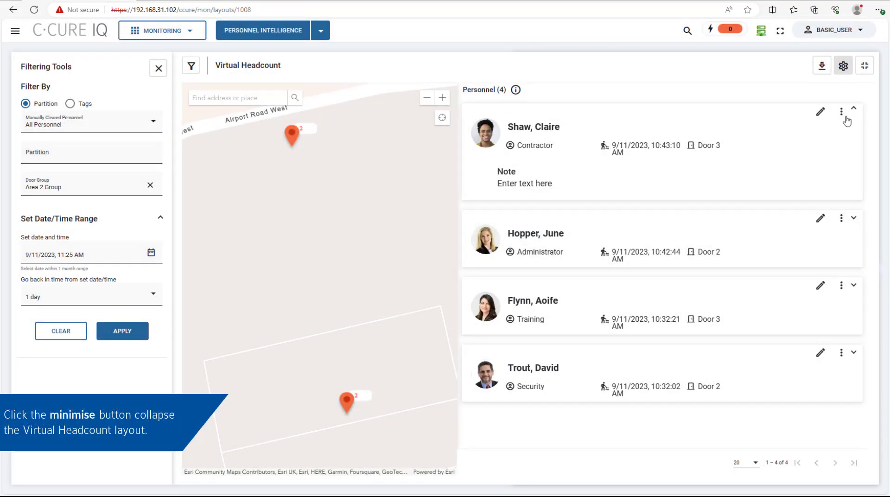
Step: Maximise Last Known Location, filter by Administrator personnel type, and show the first result's location
{"action": "left_click", "coordinate": [865, 70]}
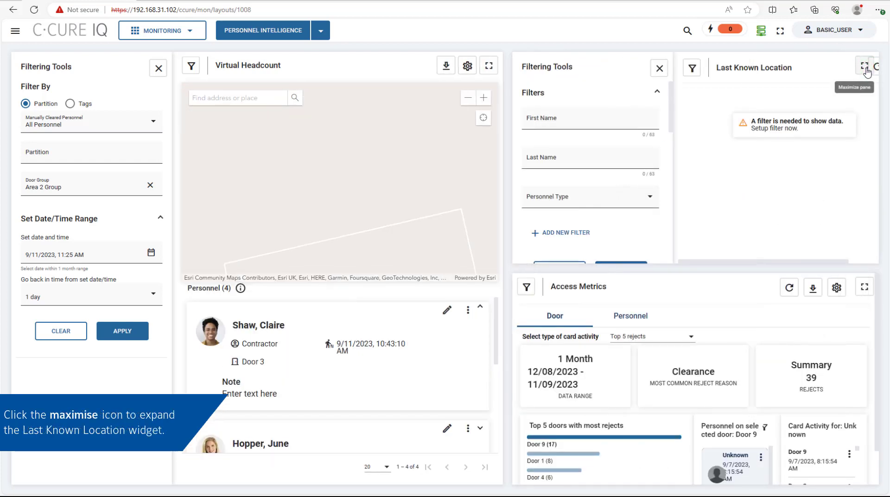
{"action": "left_click", "coordinate": [864, 70]}
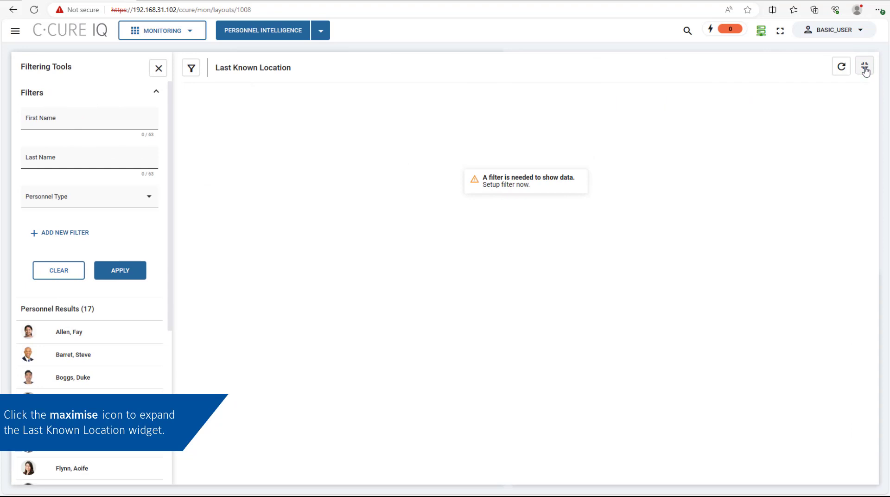
{"action": "left_click", "coordinate": [148, 196]}
{"action": "left_click", "coordinate": [135, 219]}
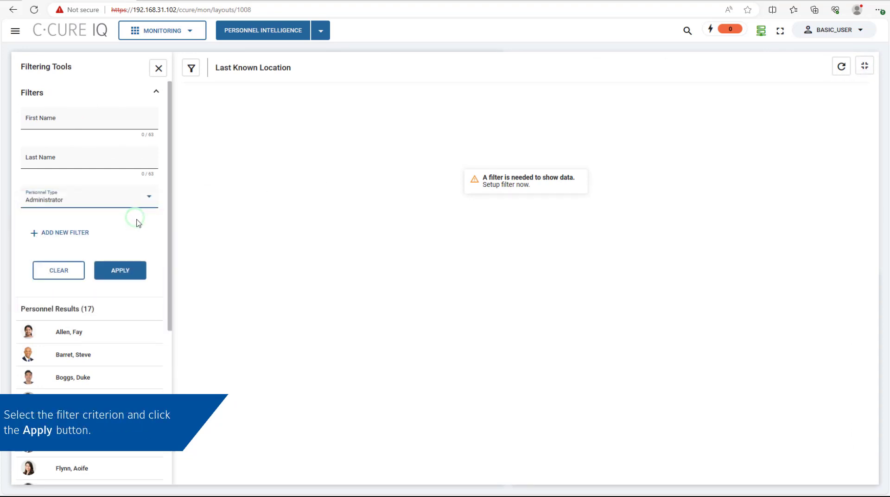
{"action": "left_click", "coordinate": [120, 270]}
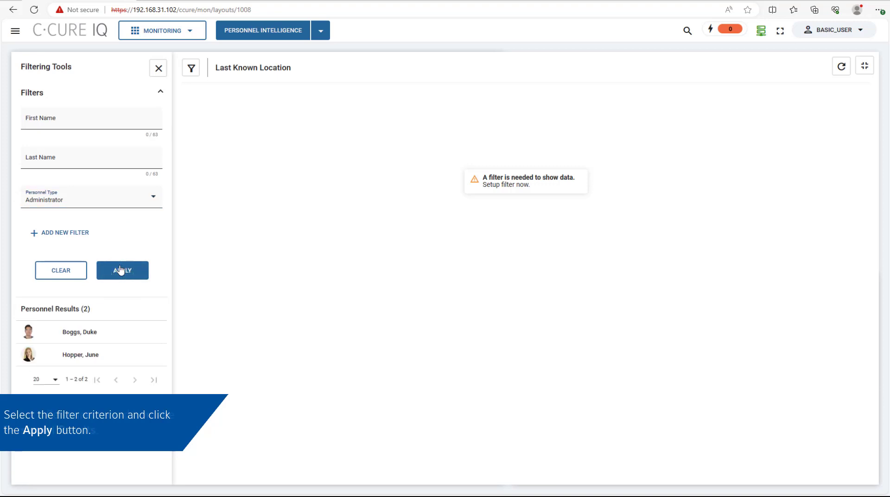
{"action": "left_click", "coordinate": [110, 333]}
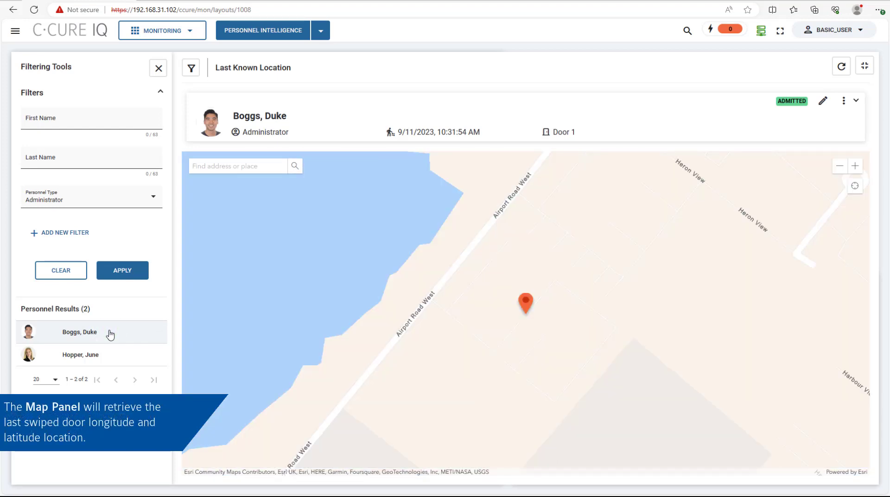
Step: Look at the administrator's edit and options menus, then restore the full layout
{"action": "left_click", "coordinate": [823, 103]}
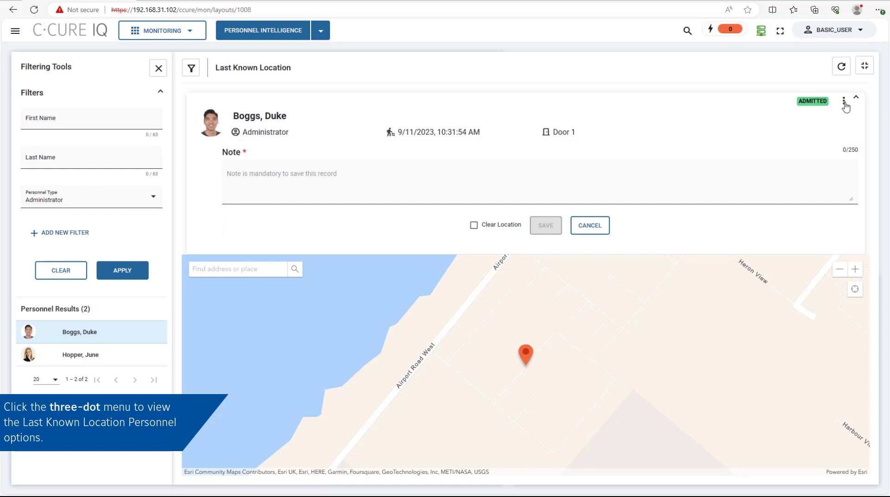
{"action": "left_click", "coordinate": [844, 102]}
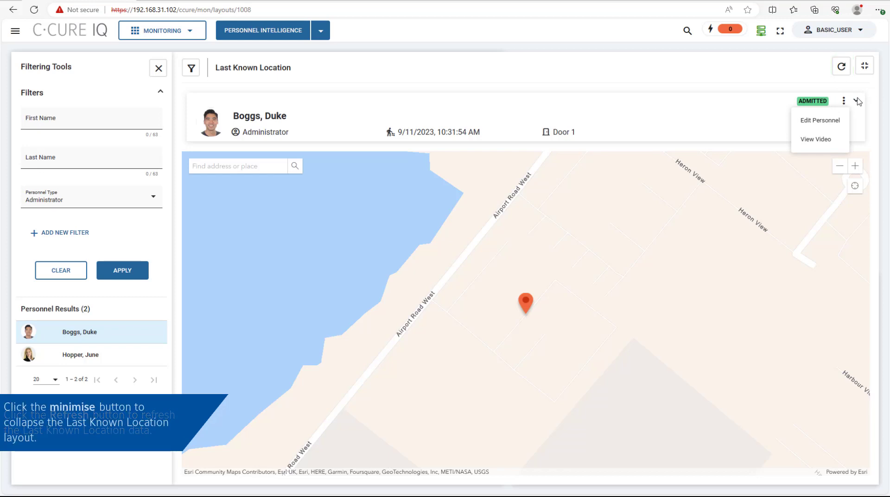
{"action": "left_click", "coordinate": [867, 67]}
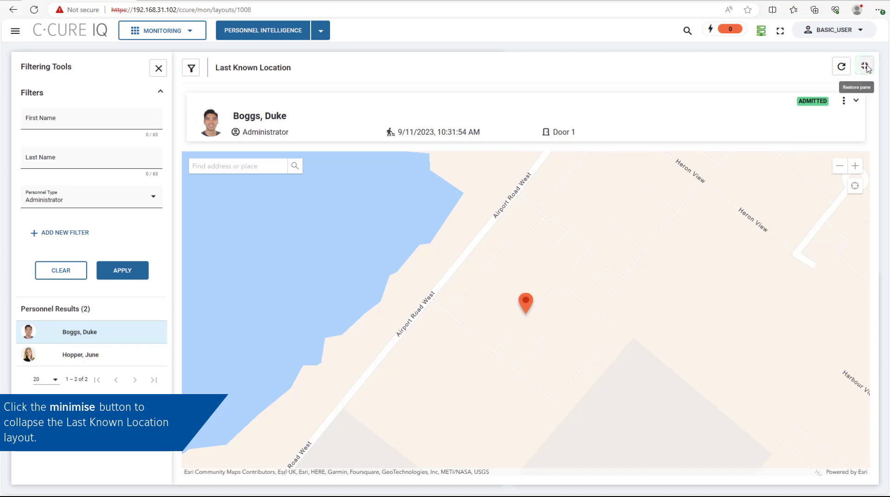
{"action": "left_click", "coordinate": [865, 67]}
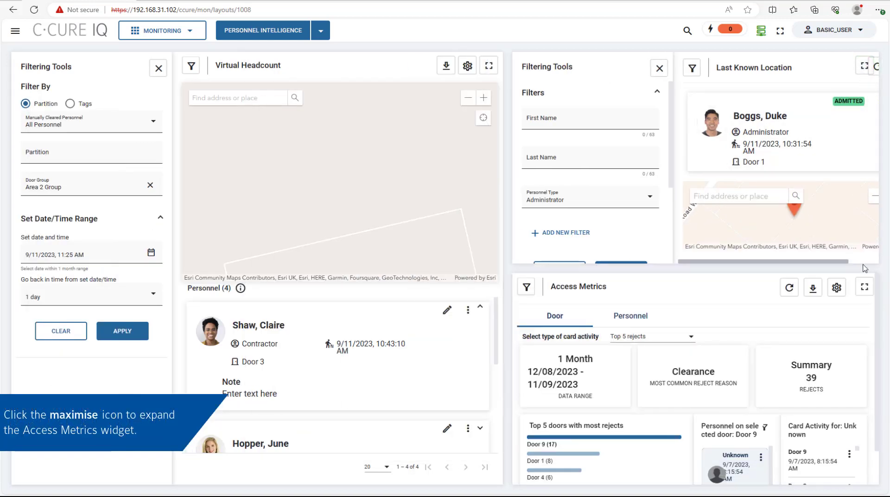
Step: Maximise Access Metrics and compare the top 5 admits with the top 5 rejects
{"action": "left_click", "coordinate": [865, 287]}
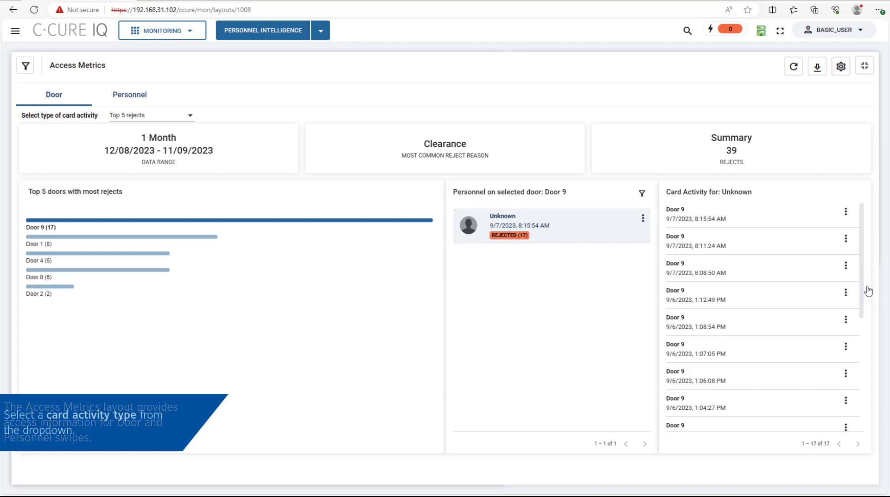
{"action": "left_click", "coordinate": [155, 117]}
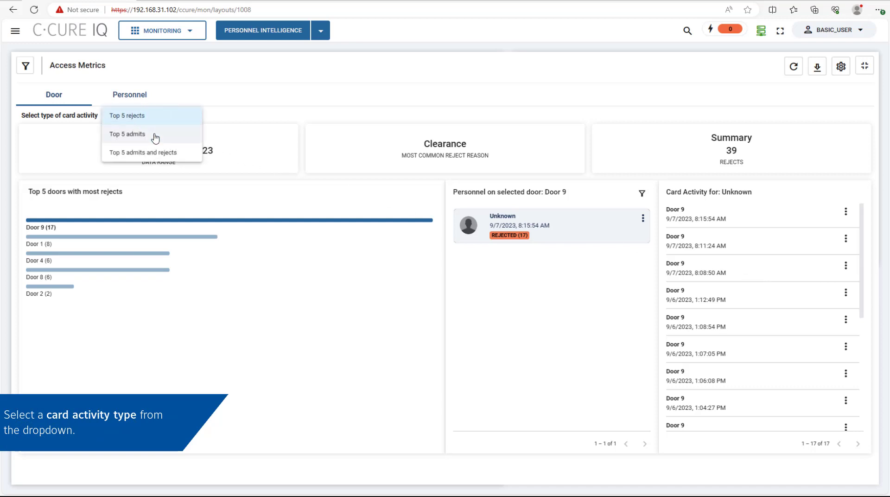
{"action": "left_click", "coordinate": [156, 135]}
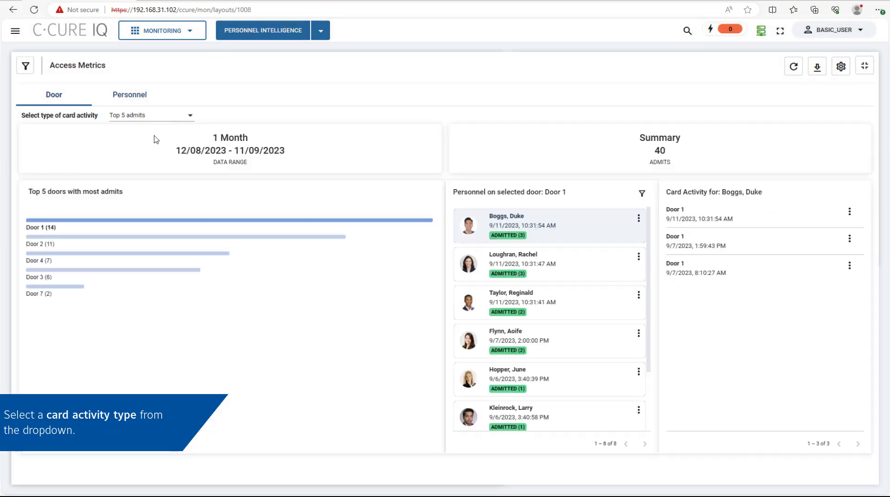
{"action": "left_click", "coordinate": [154, 118]}
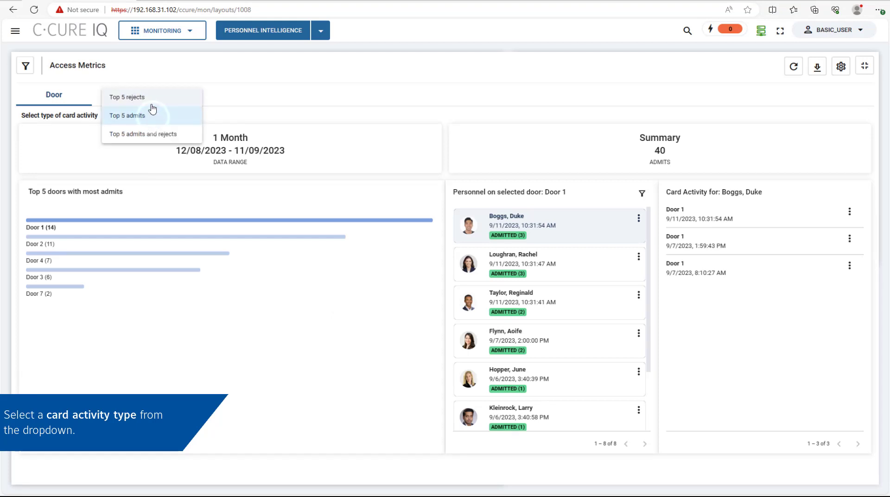
{"action": "left_click", "coordinate": [151, 101]}
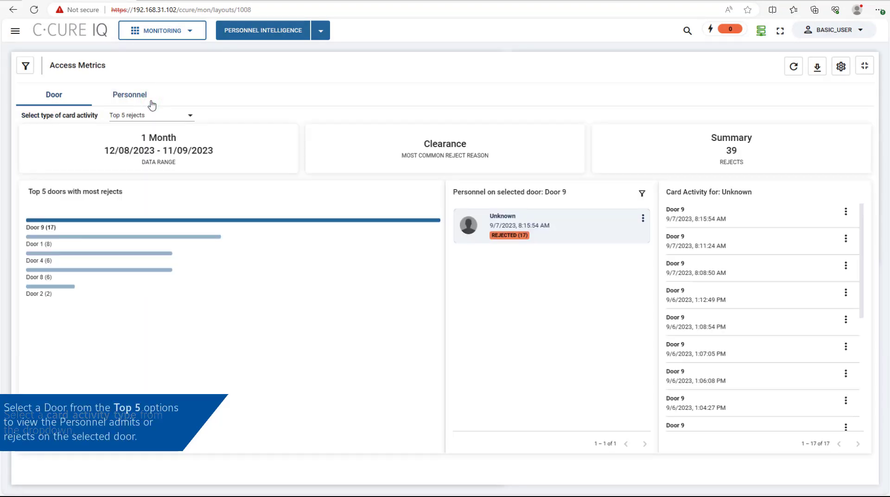
Step: Review the personnel rejected at Door 4, then switch Access Metrics to the Personnel view
{"action": "left_click", "coordinate": [116, 254]}
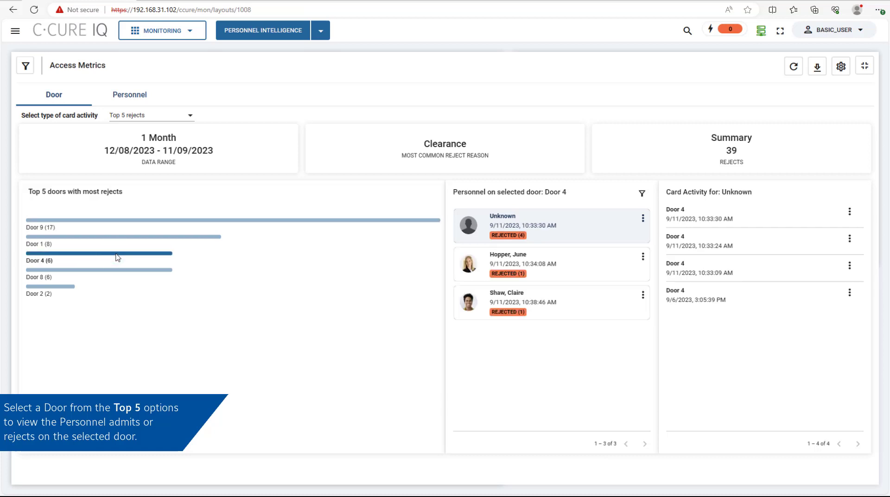
{"action": "left_click", "coordinate": [601, 268]}
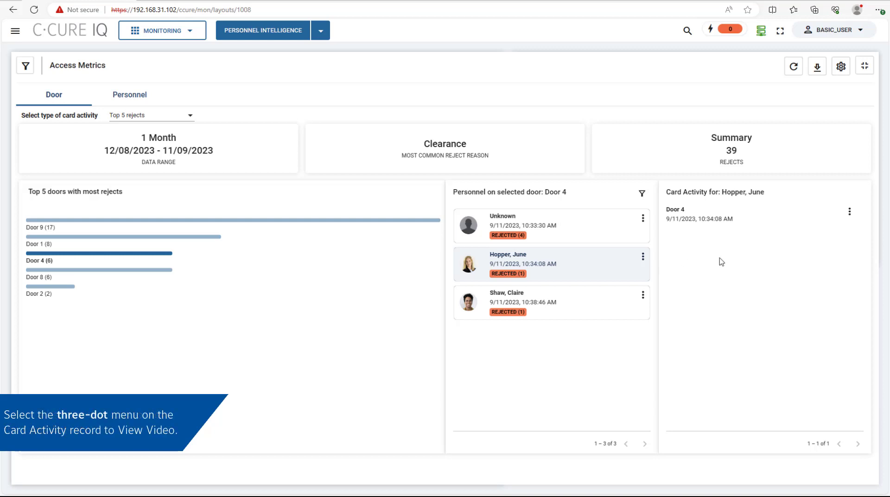
{"action": "left_click", "coordinate": [849, 214]}
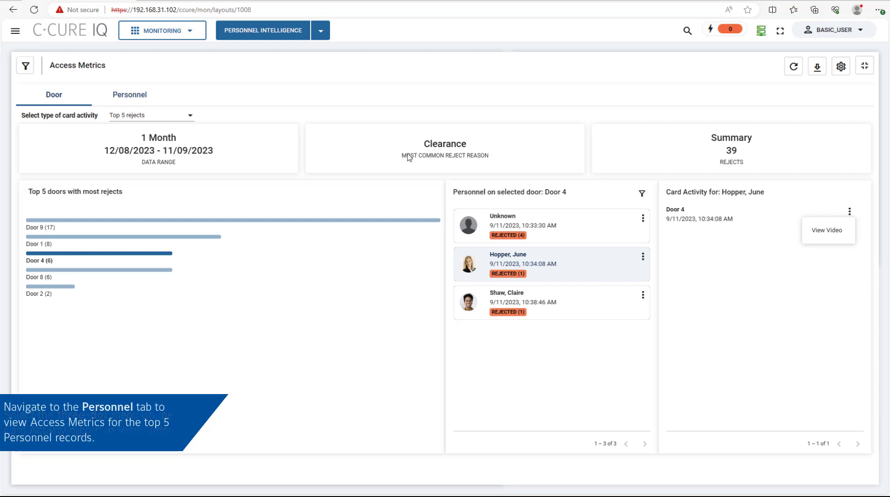
{"action": "left_click", "coordinate": [142, 100]}
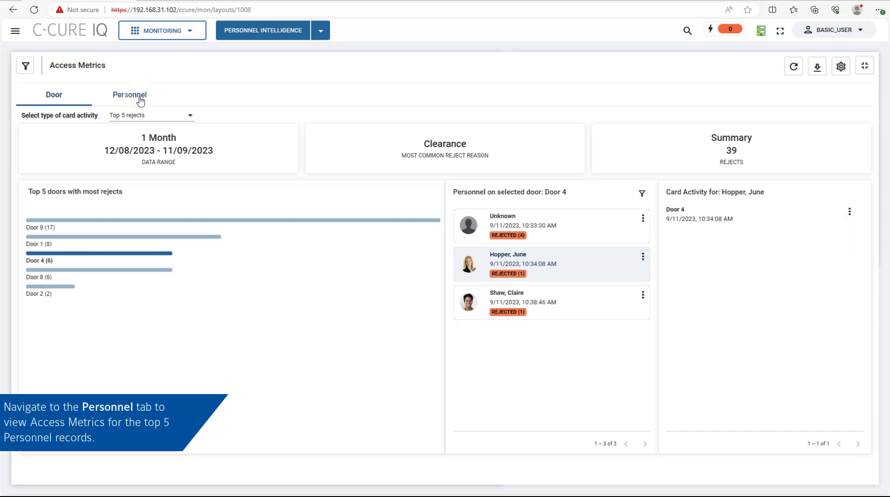
{"action": "left_click", "coordinate": [140, 99]}
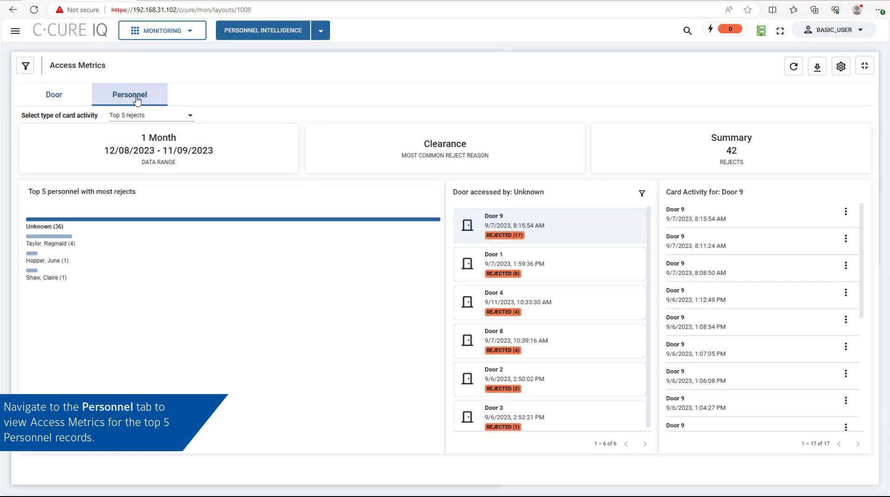
{"action": "left_click", "coordinate": [146, 121]}
Step: Show the top 5 personnel by admits and review the top person's Door 3 and Door 1 activity
{"action": "left_click", "coordinate": [143, 133]}
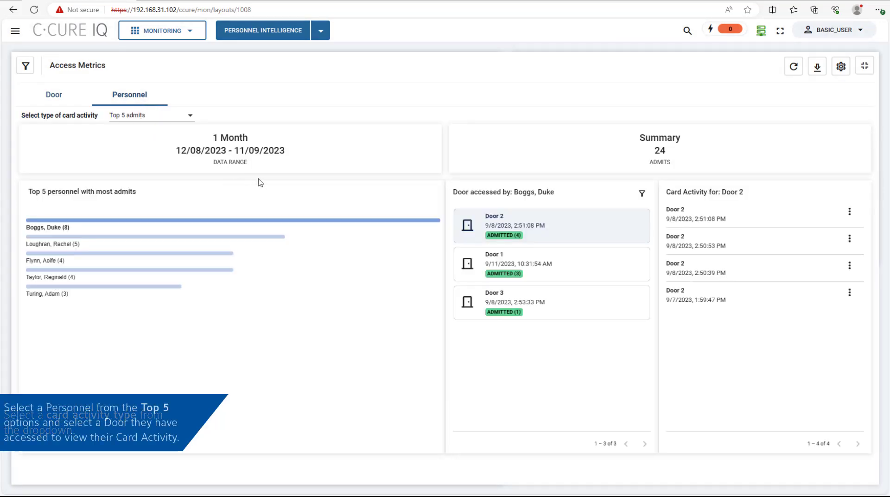
{"action": "left_click", "coordinate": [610, 310]}
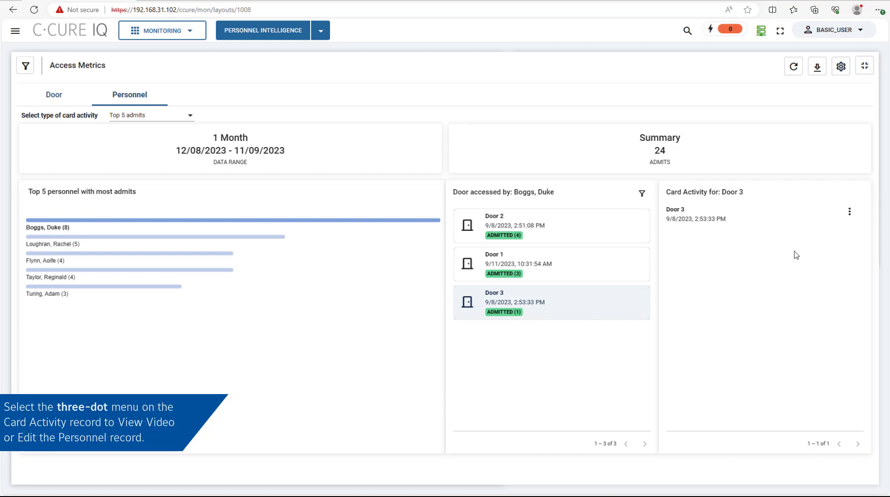
{"action": "left_click", "coordinate": [849, 214]}
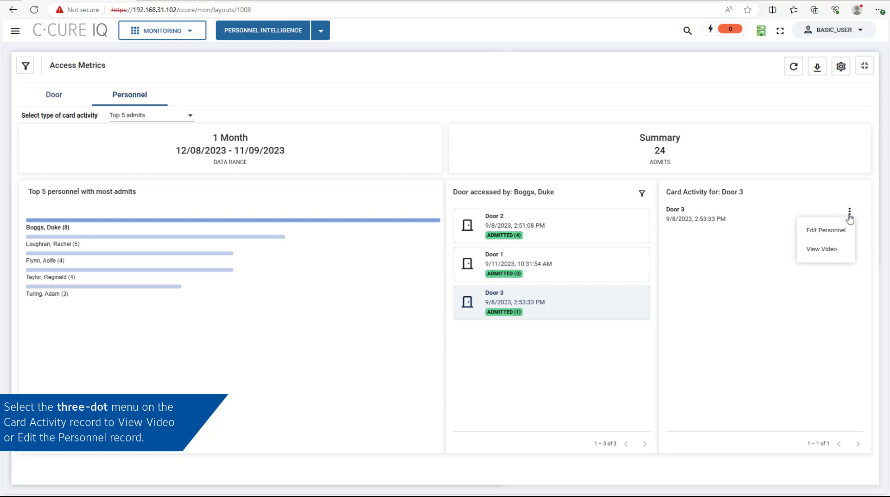
{"action": "left_click", "coordinate": [571, 262]}
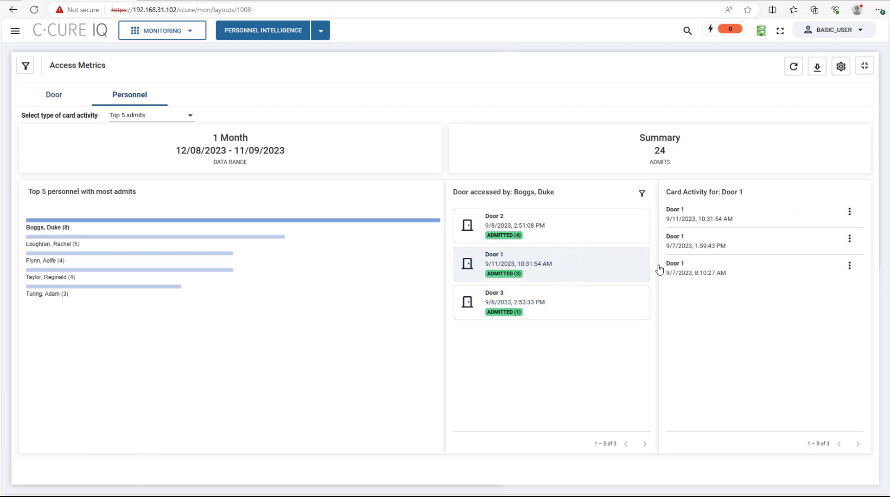
{"action": "left_click", "coordinate": [849, 212]}
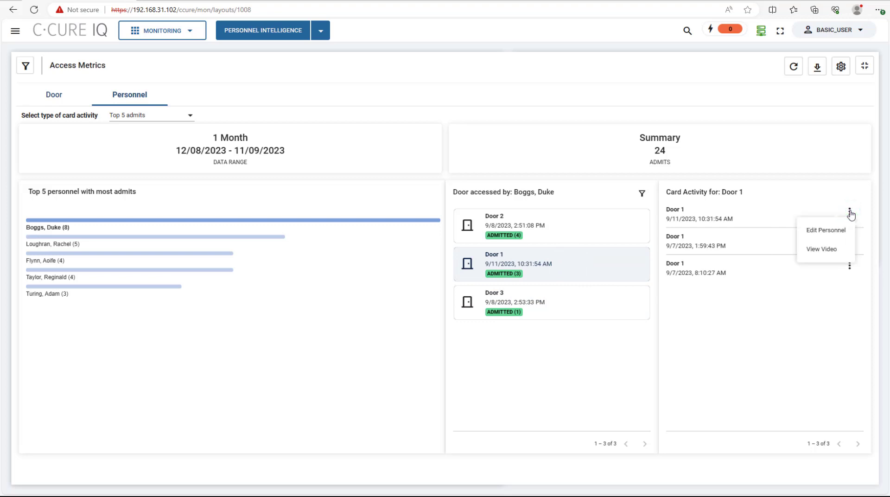
{"action": "left_click", "coordinate": [852, 110]}
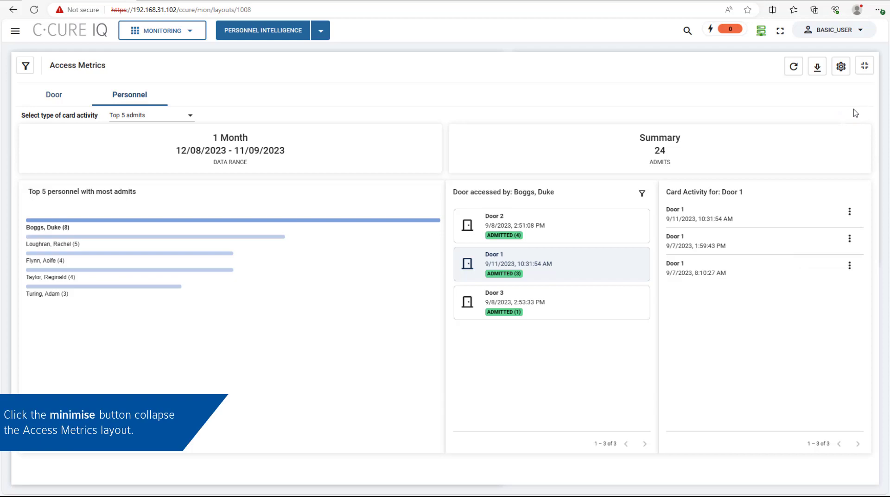
{"action": "left_click", "coordinate": [865, 66]}
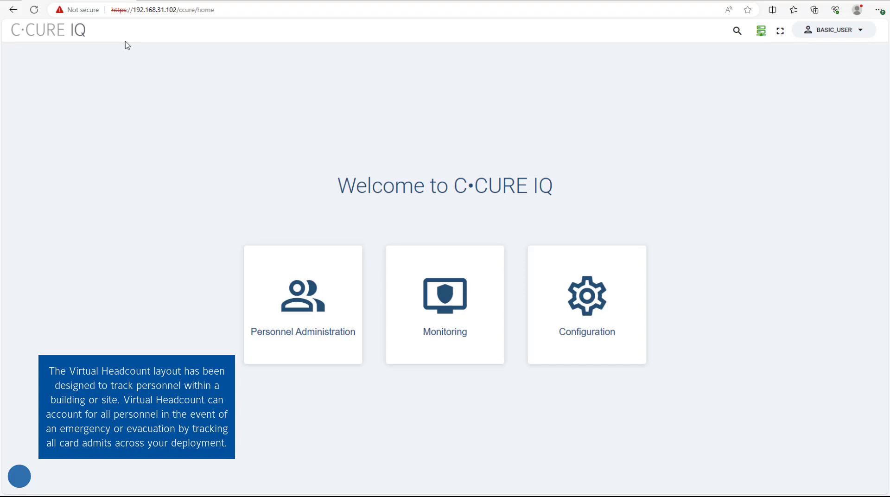
Step: Go back to the C•CURE IQ page with the welcome heading
{"action": "left_click", "coordinate": [119, 41]}
Step: Switch Monitoring to the Virtual Headcount layout, showing the personnel map and 12 people
{"action": "left_click", "coordinate": [463, 299]}
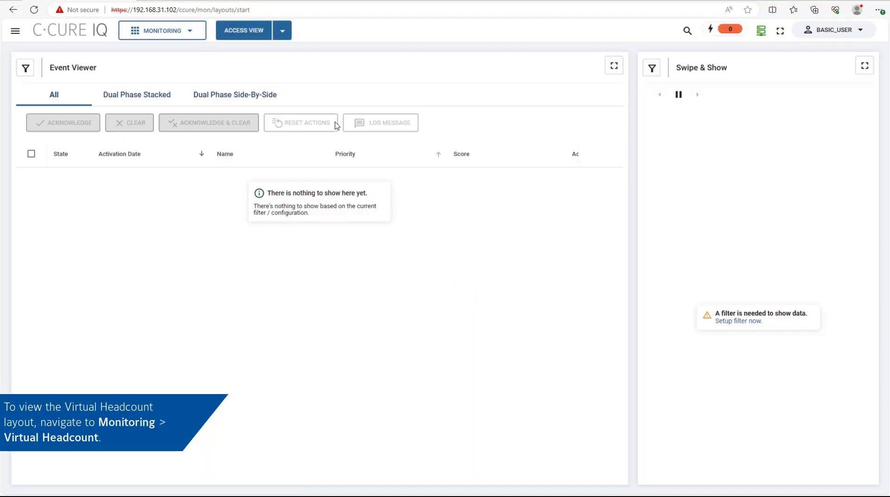
{"action": "left_click", "coordinate": [282, 30]}
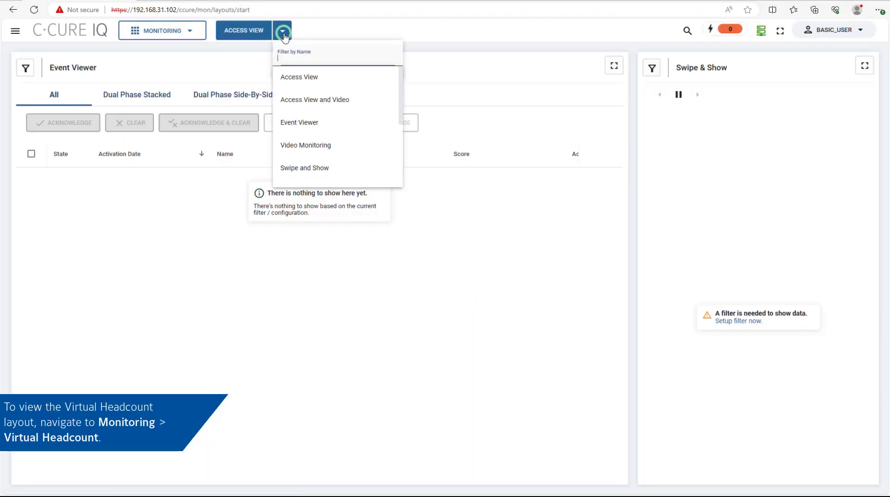
{"action": "scroll", "coordinate": [347, 102], "scroll_direction": "down", "scroll_amount": 1}
{"action": "scroll", "coordinate": [351, 111], "scroll_direction": "down", "scroll_amount": 3}
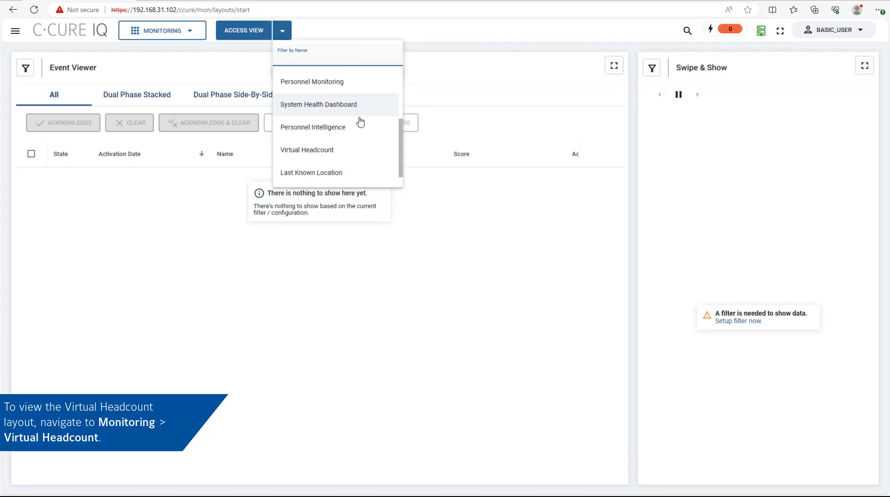
{"action": "scroll", "coordinate": [352, 151], "scroll_direction": "down", "scroll_amount": 1}
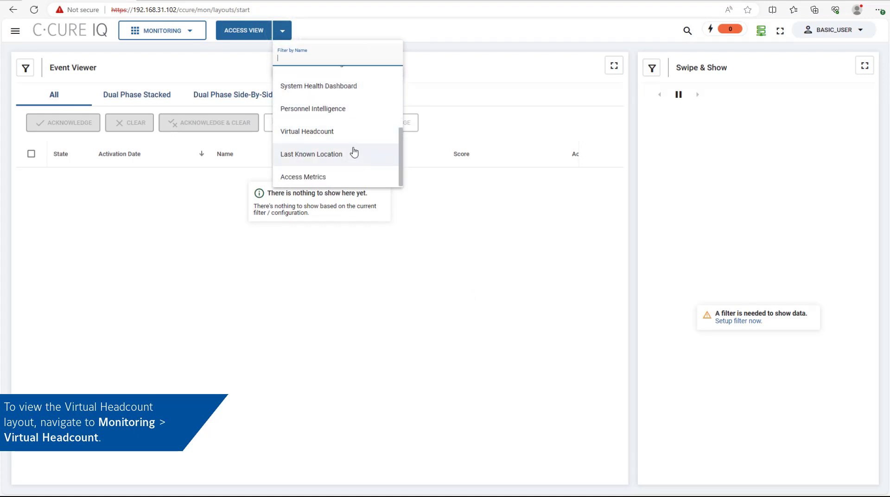
{"action": "left_click", "coordinate": [351, 137]}
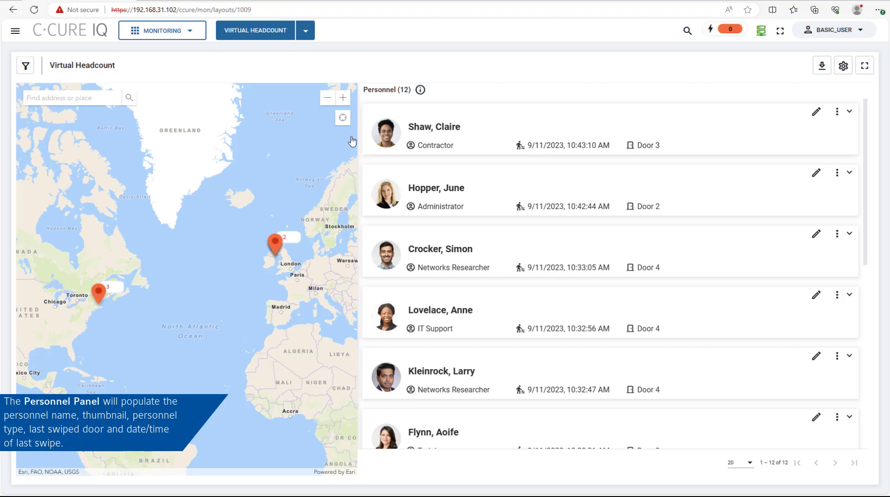
Step: Filter Virtual Headcount by the Area 2 Group door group, leaving 4 people
{"action": "scroll", "coordinate": [441, 186], "scroll_direction": "down", "scroll_amount": 8}
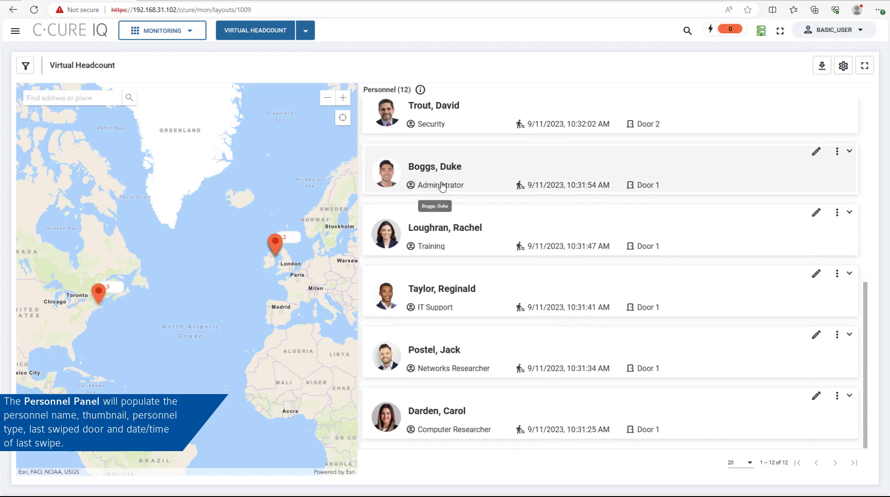
{"action": "scroll", "coordinate": [516, 202], "scroll_direction": "up", "scroll_amount": 8}
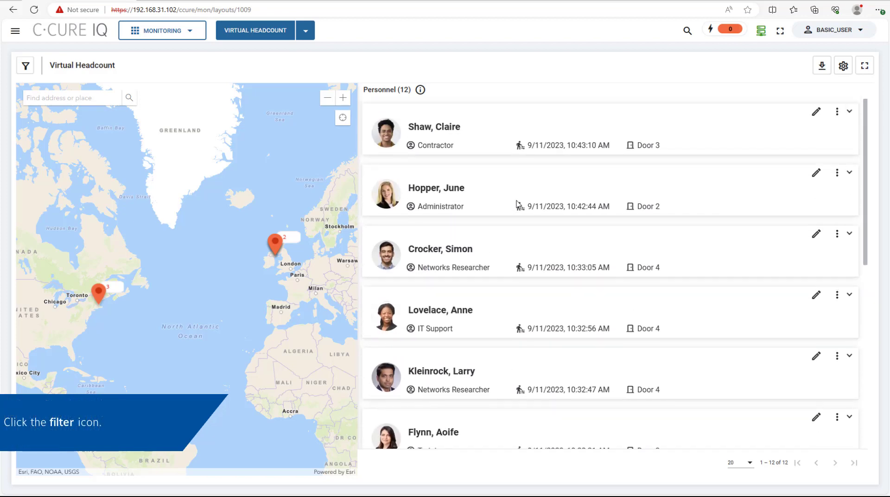
{"action": "left_click", "coordinate": [26, 67]}
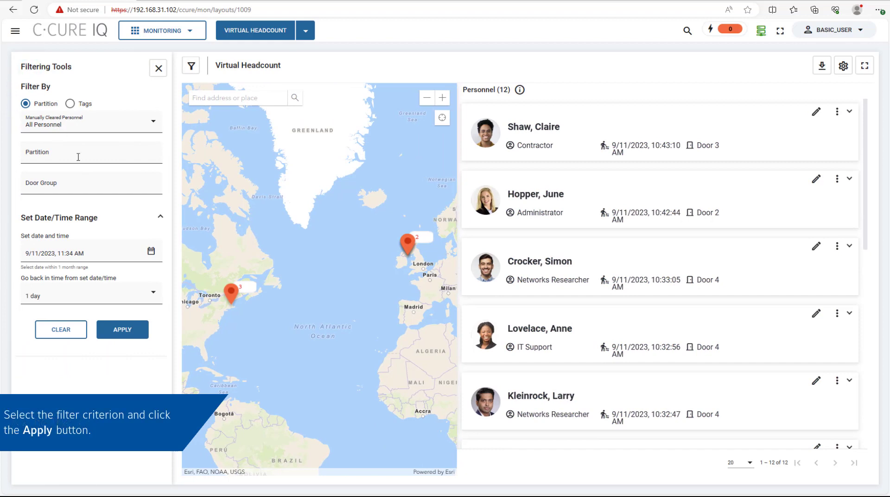
{"action": "left_click", "coordinate": [95, 186]}
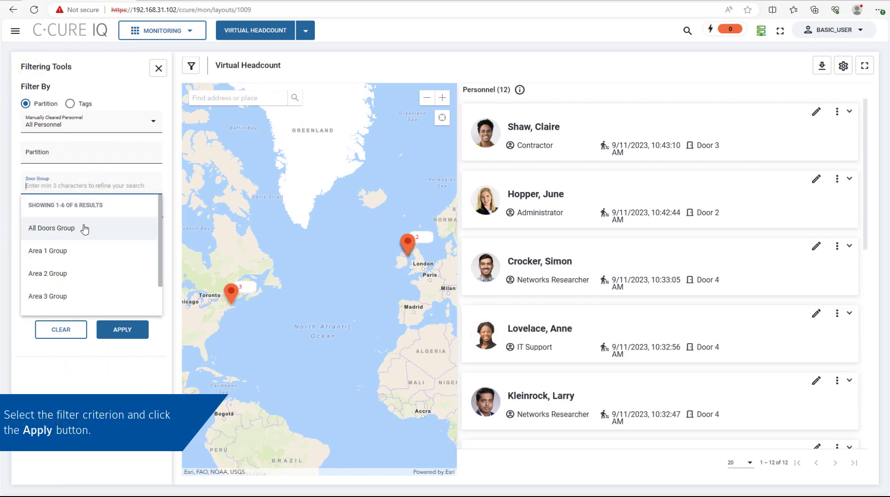
{"action": "left_click", "coordinate": [81, 274]}
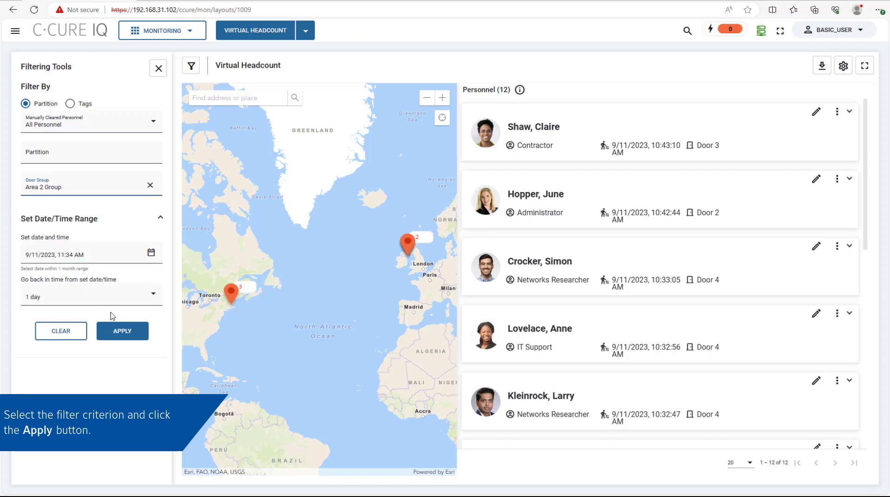
{"action": "left_click", "coordinate": [129, 338]}
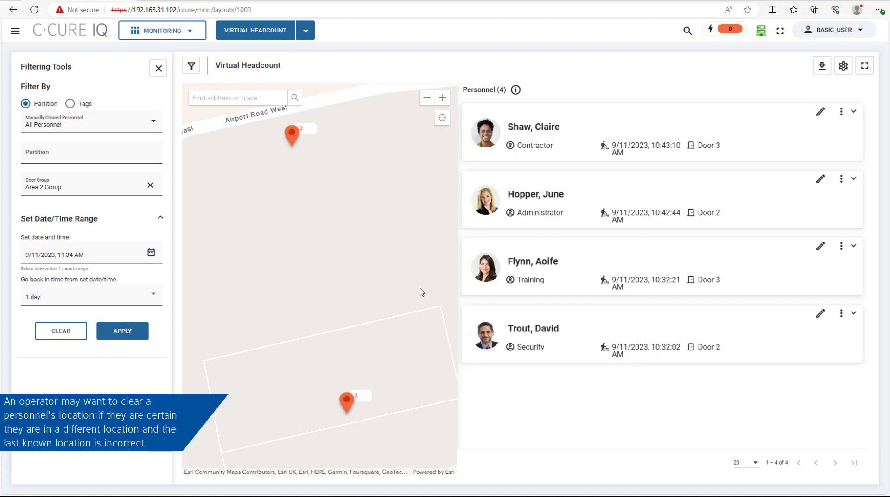
Step: Expand the personnel cards, then start and cancel editing the second person's location note
{"action": "left_click", "coordinate": [848, 139]}
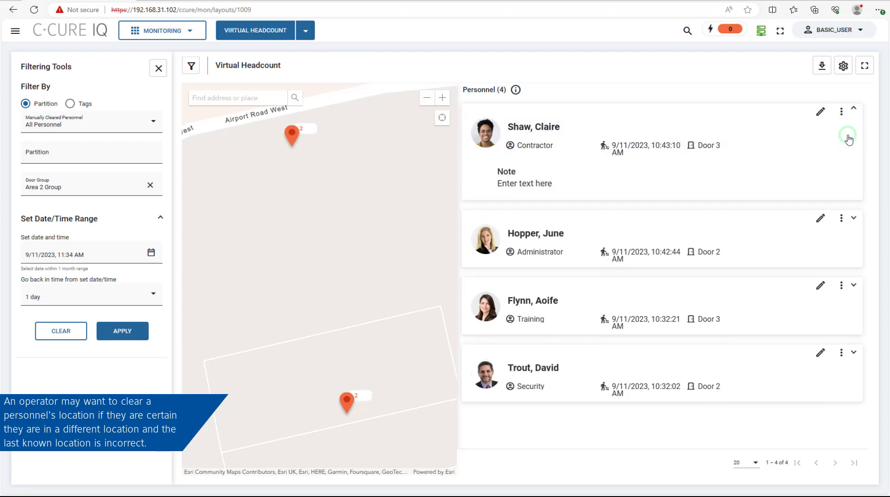
{"action": "left_click", "coordinate": [849, 140]}
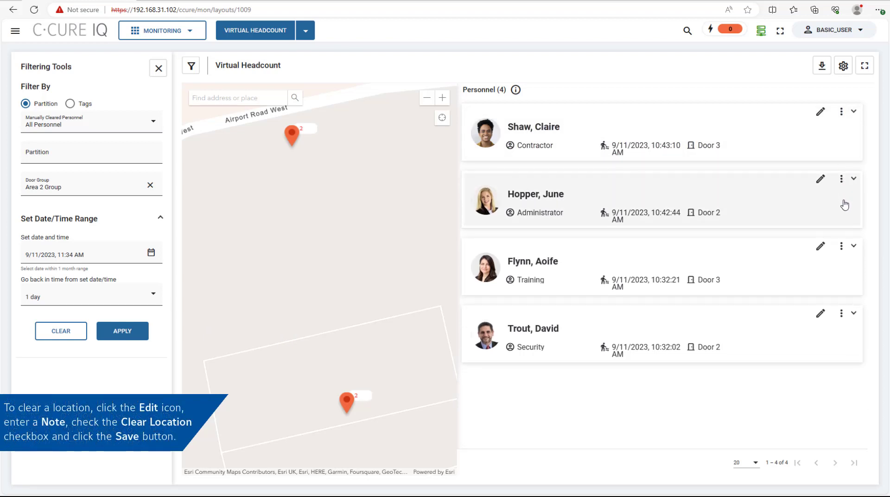
{"action": "left_click", "coordinate": [843, 201]}
{"action": "left_click", "coordinate": [815, 180]}
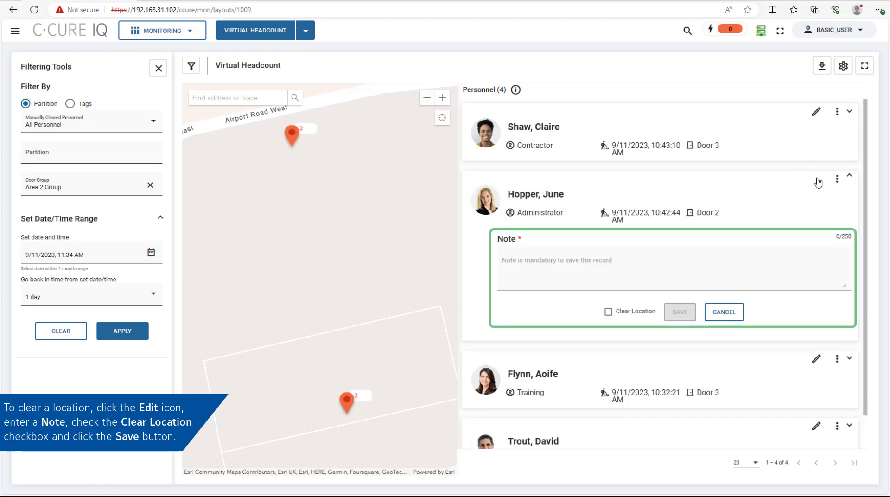
{"action": "left_click", "coordinate": [723, 313]}
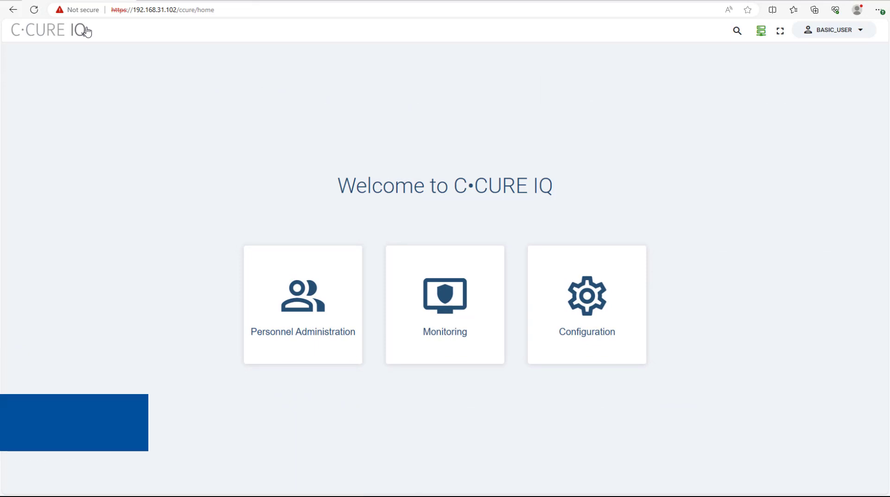
Step: Open the Last Known Location layout from Monitoring
{"action": "left_click", "coordinate": [453, 288]}
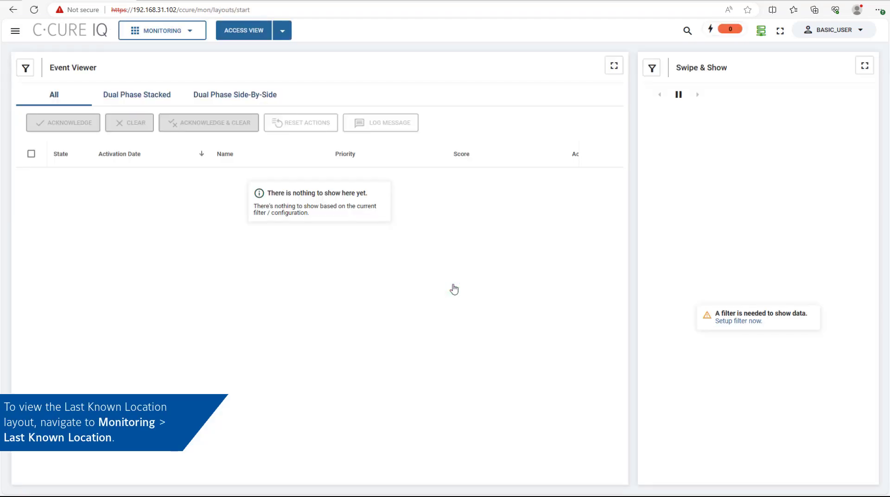
{"action": "left_click", "coordinate": [284, 33]}
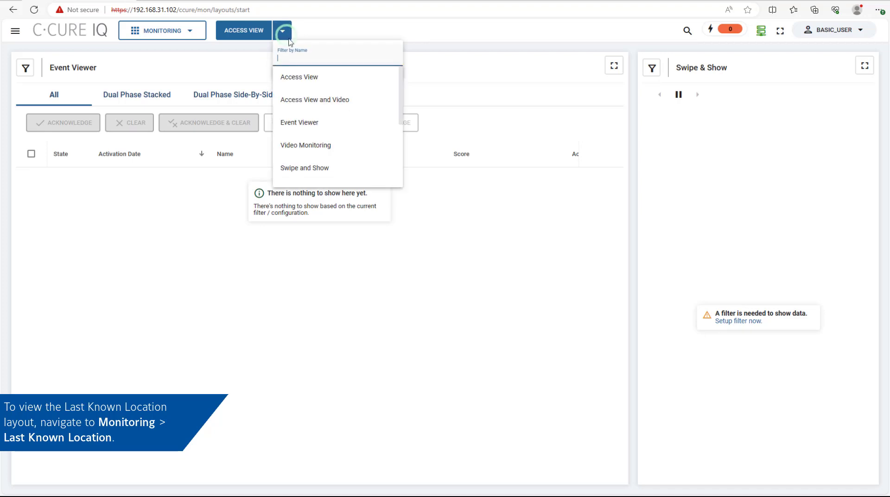
{"action": "scroll", "coordinate": [334, 131], "scroll_direction": "down", "scroll_amount": 5}
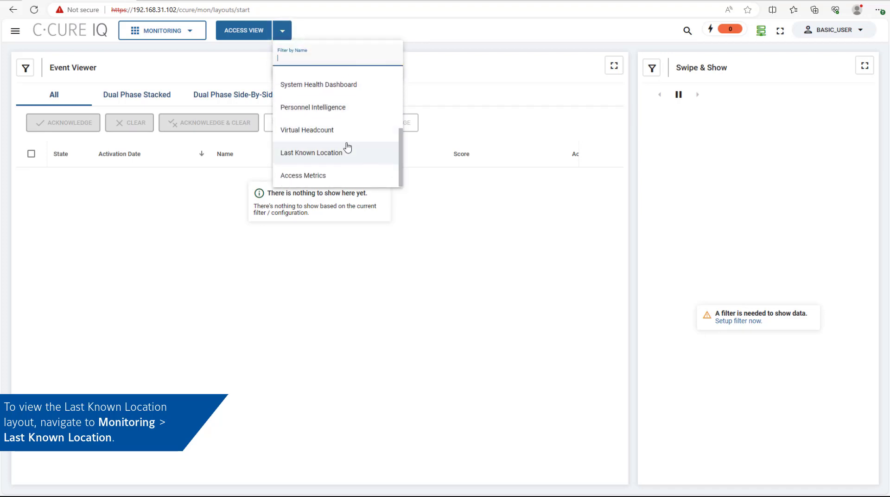
{"action": "left_click", "coordinate": [349, 158]}
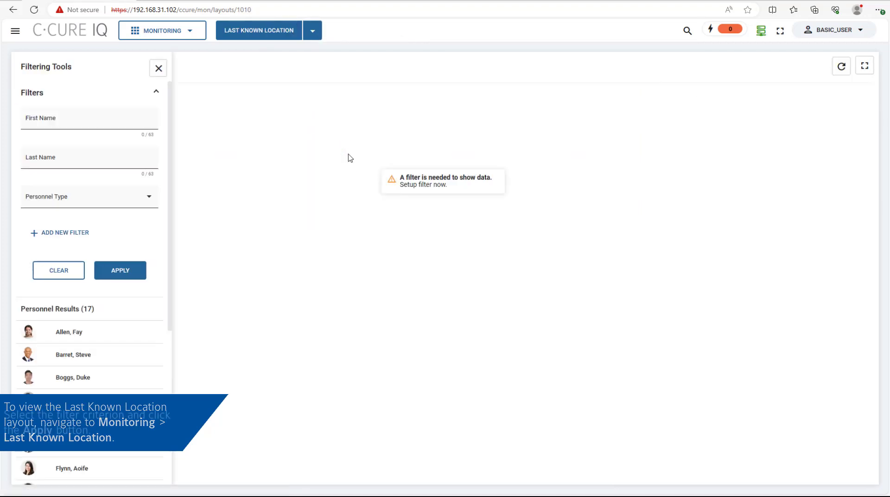
Step: Filter Personnel Type to IT Support and map the first result's Door 4 swipe
{"action": "left_click", "coordinate": [128, 199]}
{"action": "scroll", "coordinate": [133, 242], "scroll_direction": "down", "scroll_amount": 3}
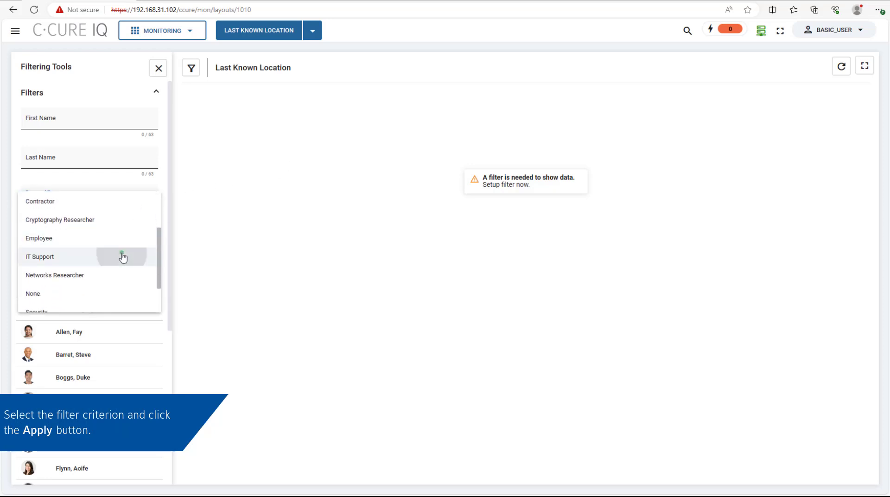
{"action": "left_click", "coordinate": [122, 256]}
{"action": "left_click", "coordinate": [129, 275]}
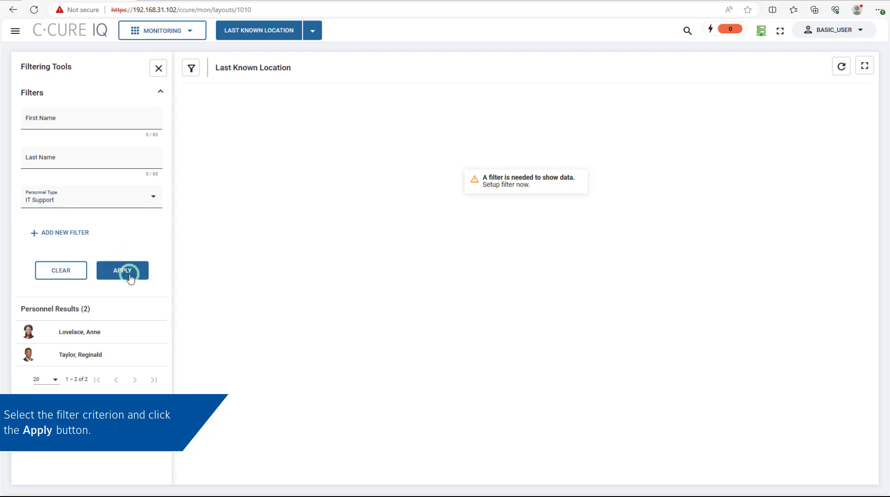
{"action": "left_click", "coordinate": [117, 332]}
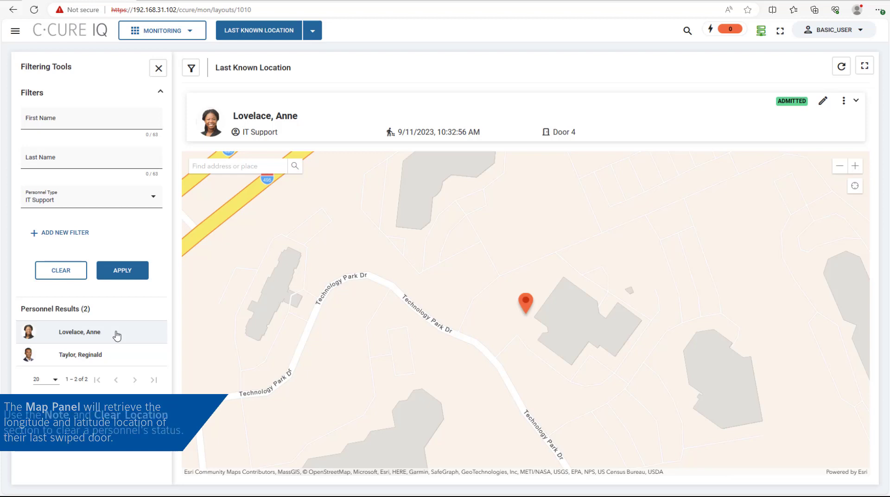
Step: Try the edit and three-dot options controls on the person's location record
{"action": "left_click", "coordinate": [823, 101]}
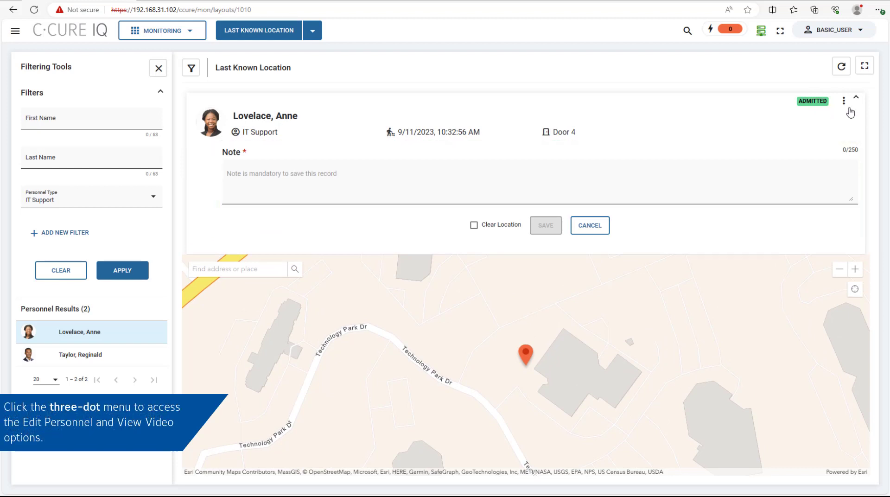
{"action": "left_click", "coordinate": [843, 101]}
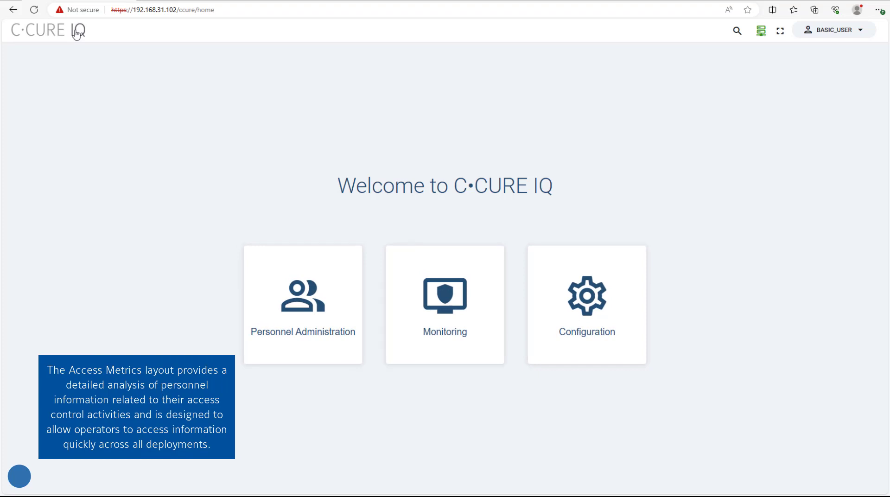
Step: Open the Access Metrics layout from Monitoring
{"action": "left_click", "coordinate": [441, 299]}
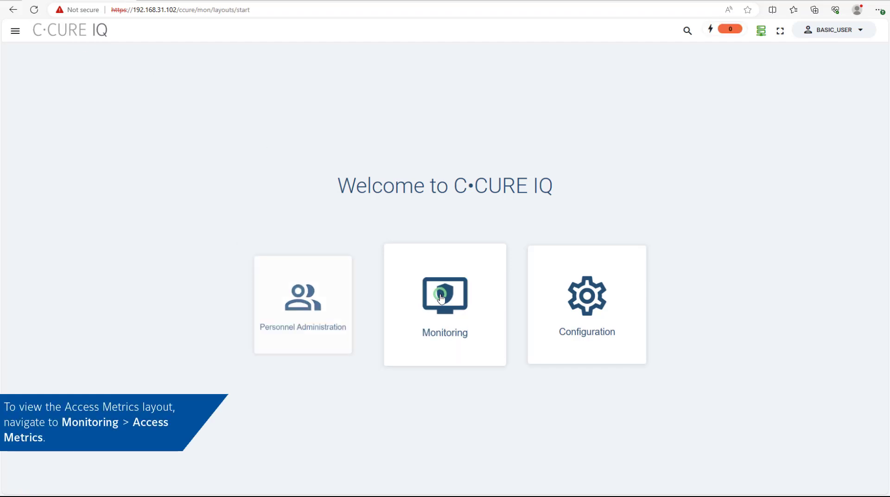
{"action": "left_click", "coordinate": [282, 31]}
{"action": "scroll", "coordinate": [337, 112], "scroll_direction": "down", "scroll_amount": 5}
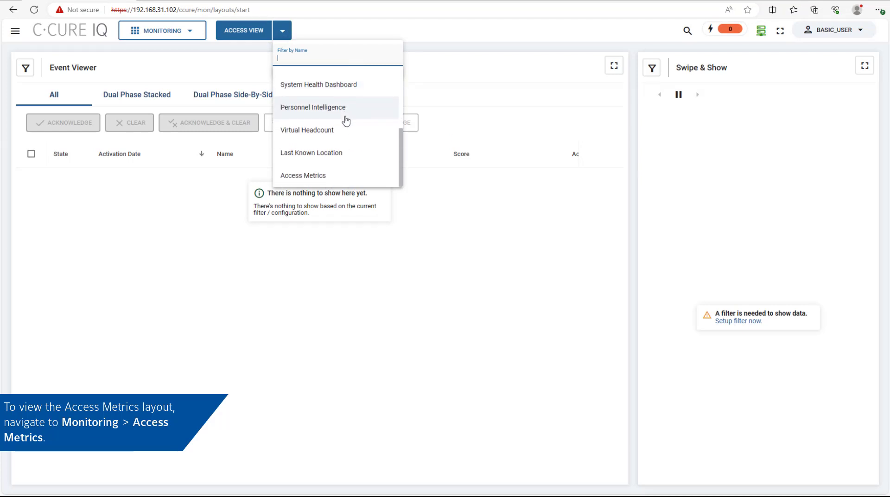
{"action": "left_click", "coordinate": [357, 174]}
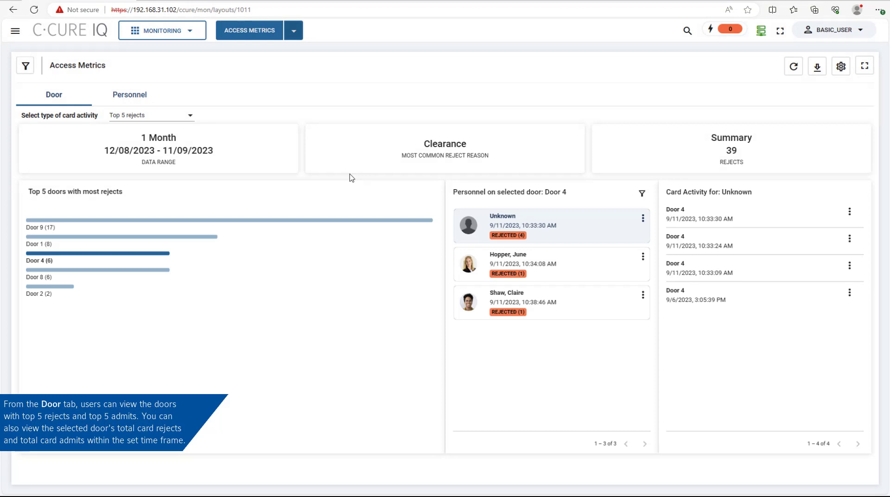
Step: View Door 9 and Door 2 reject details, then switch to Top 5 admits and rejects
{"action": "left_click", "coordinate": [145, 220]}
{"action": "left_click", "coordinate": [63, 288]}
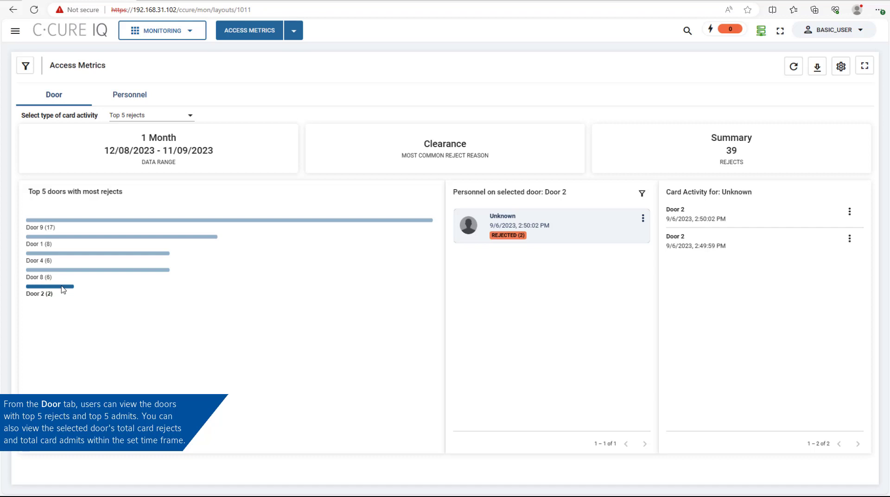
{"action": "left_click", "coordinate": [130, 115]}
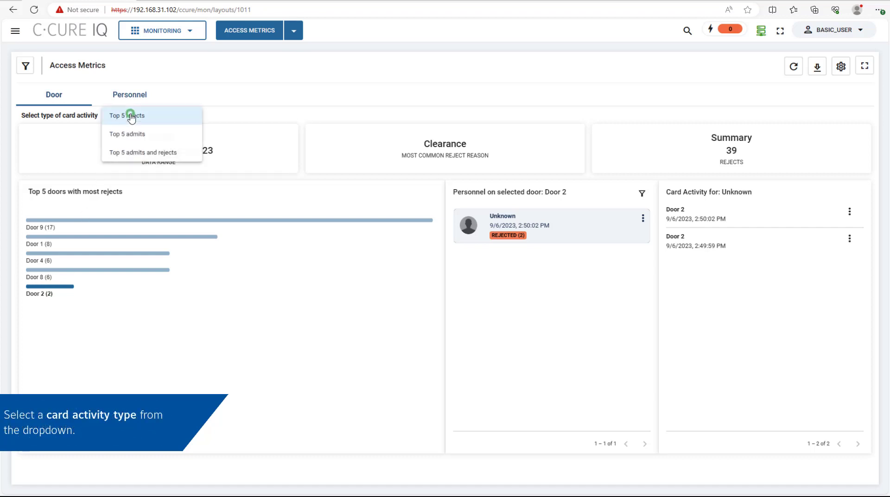
{"action": "left_click", "coordinate": [134, 152]}
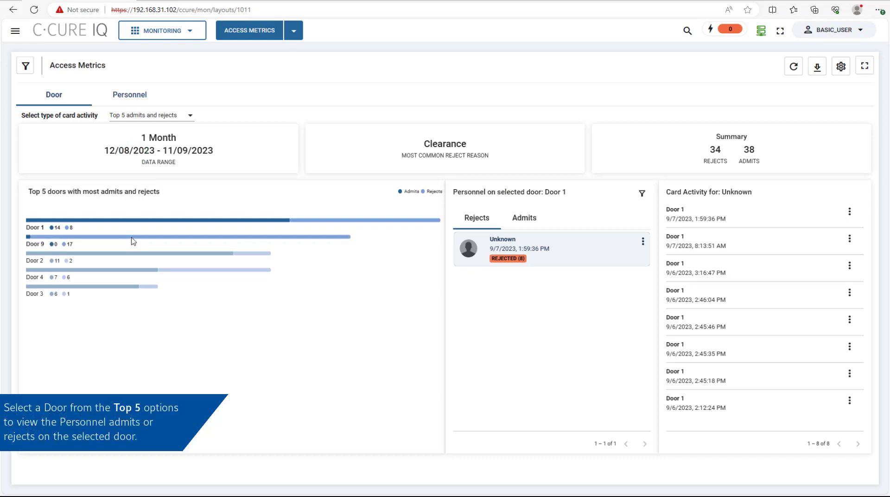
Step: List the people rejected and admitted at Door 2
{"action": "left_click", "coordinate": [131, 254]}
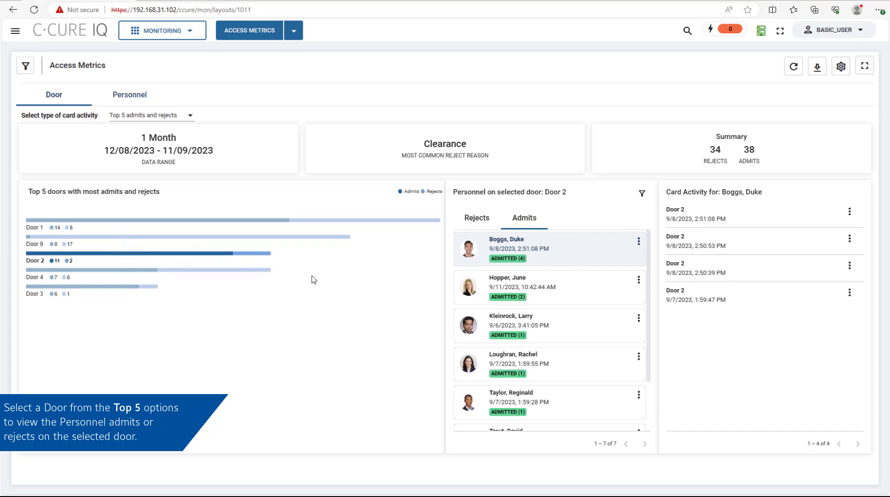
{"action": "scroll", "coordinate": [531, 286], "scroll_direction": "down", "scroll_amount": 3}
{"action": "scroll", "coordinate": [532, 289], "scroll_direction": "up", "scroll_amount": 3}
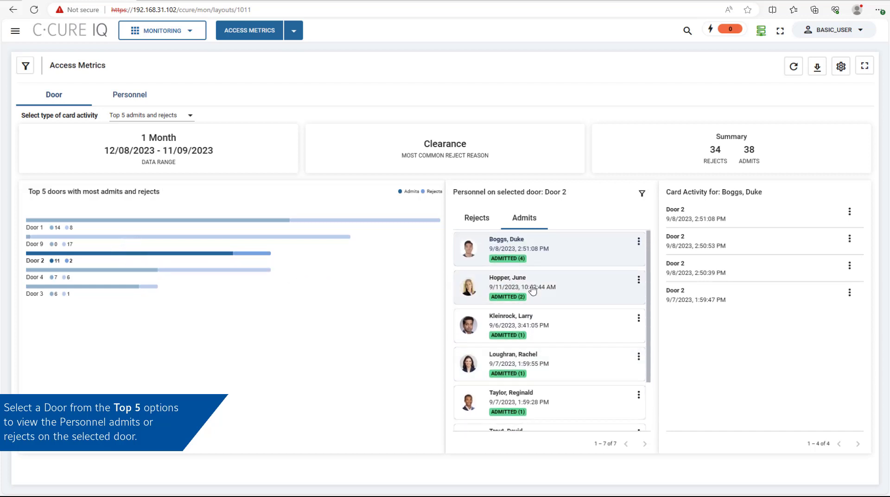
{"action": "left_click", "coordinate": [477, 218]}
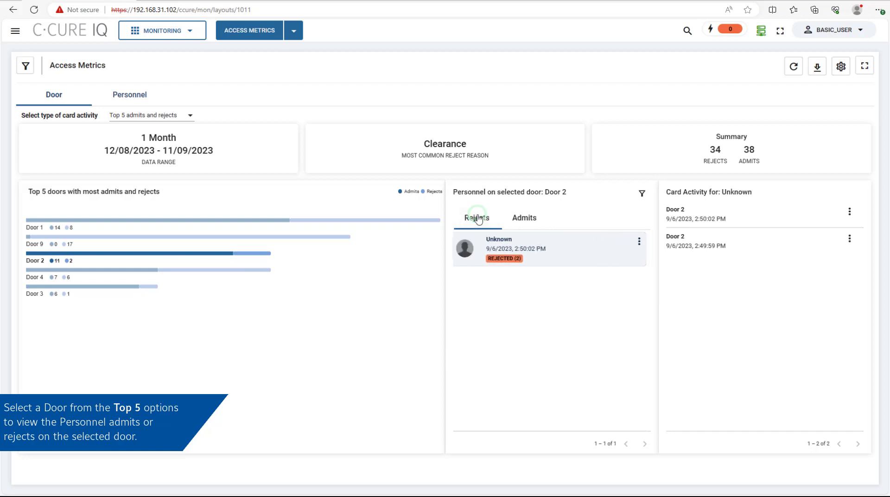
{"action": "left_click", "coordinate": [518, 220]}
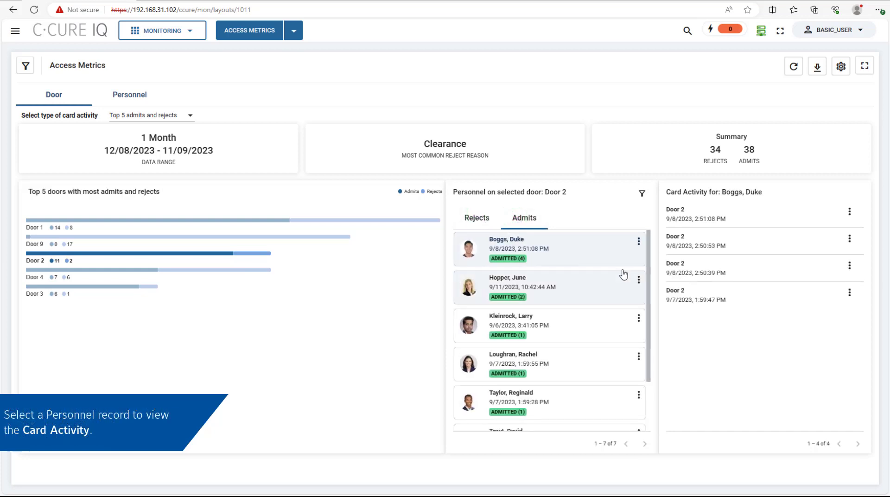
Step: Check the first card activity record's options, then switch to the per-person view
{"action": "left_click", "coordinate": [850, 212]}
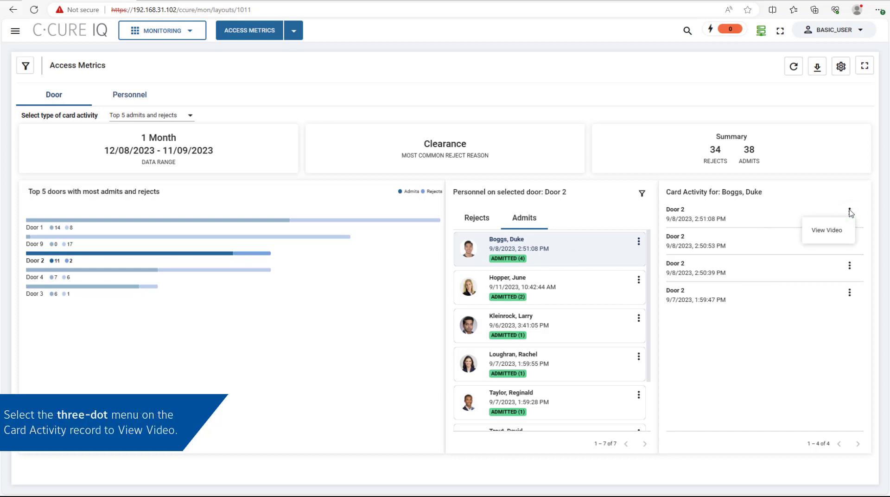
{"action": "left_click", "coordinate": [168, 116]}
{"action": "left_click", "coordinate": [136, 99]}
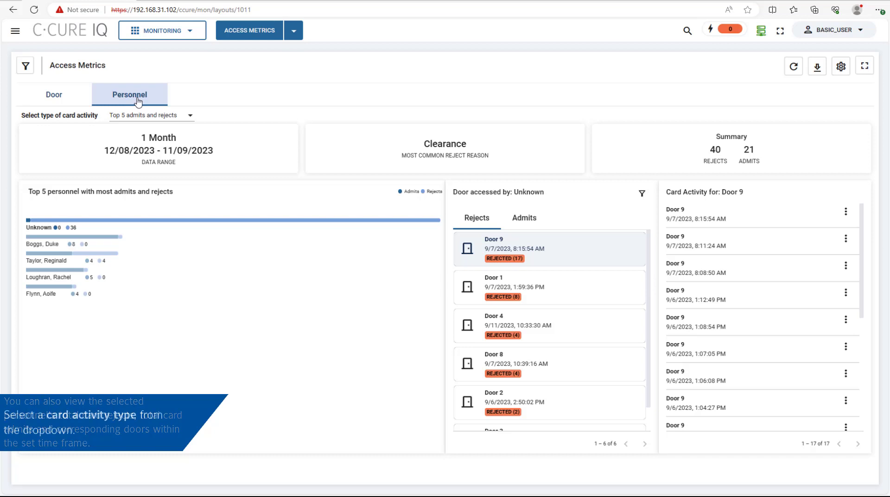
Step: Keep Top 5 admits and rejects and review the third-ranked person's admitted doors
{"action": "left_click", "coordinate": [149, 116]}
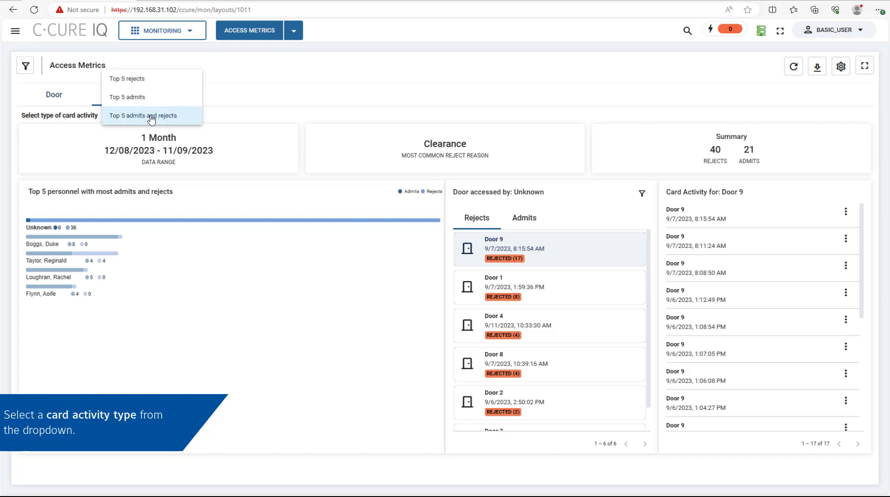
{"action": "left_click", "coordinate": [150, 119]}
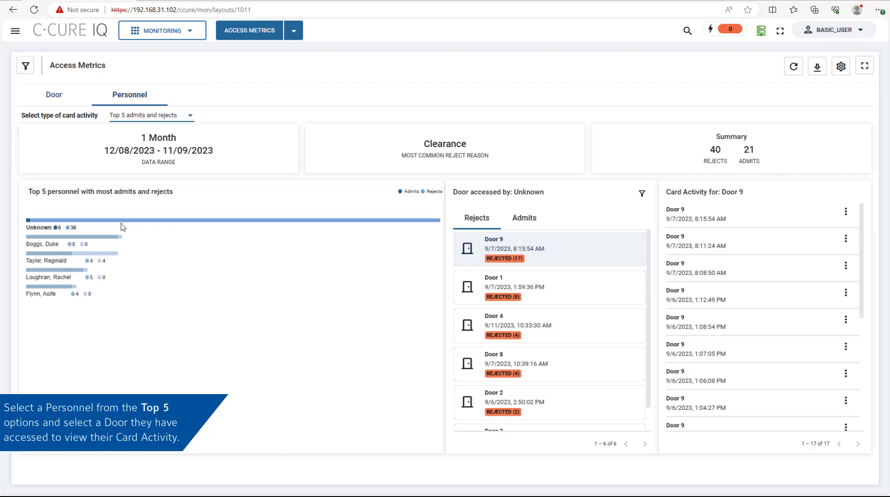
{"action": "left_click", "coordinate": [93, 254]}
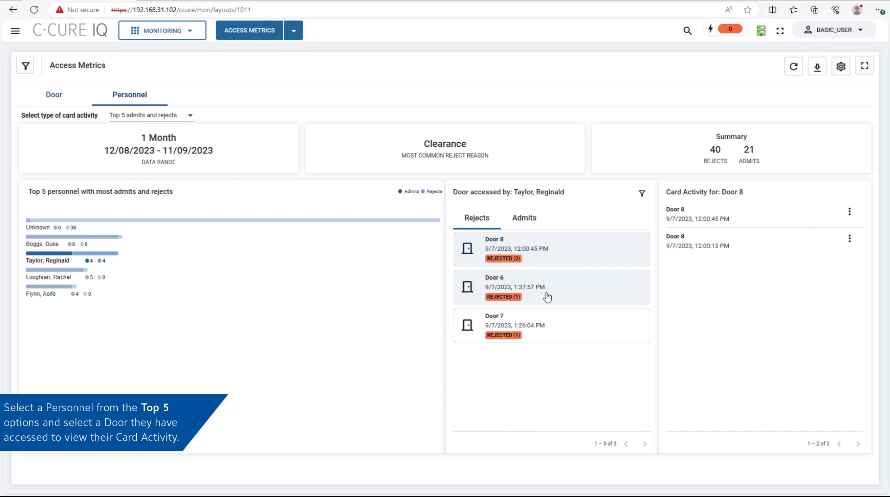
{"action": "left_click", "coordinate": [531, 217]}
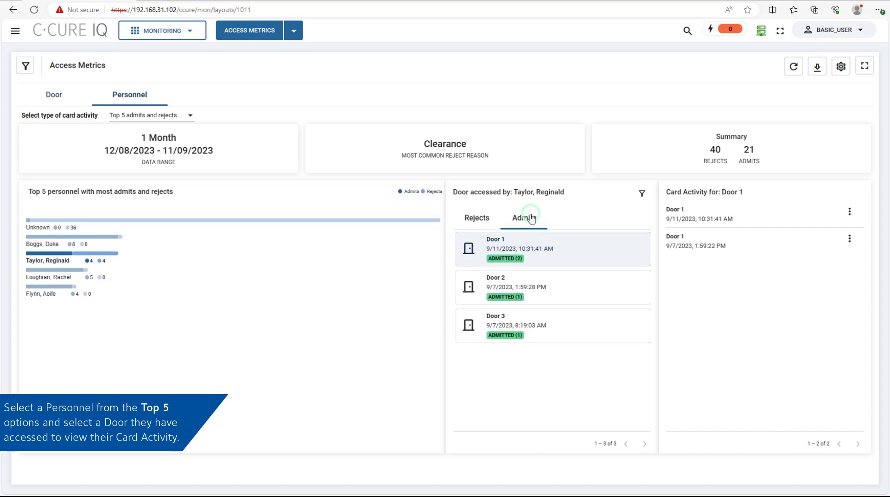
{"action": "left_click", "coordinate": [849, 212]}
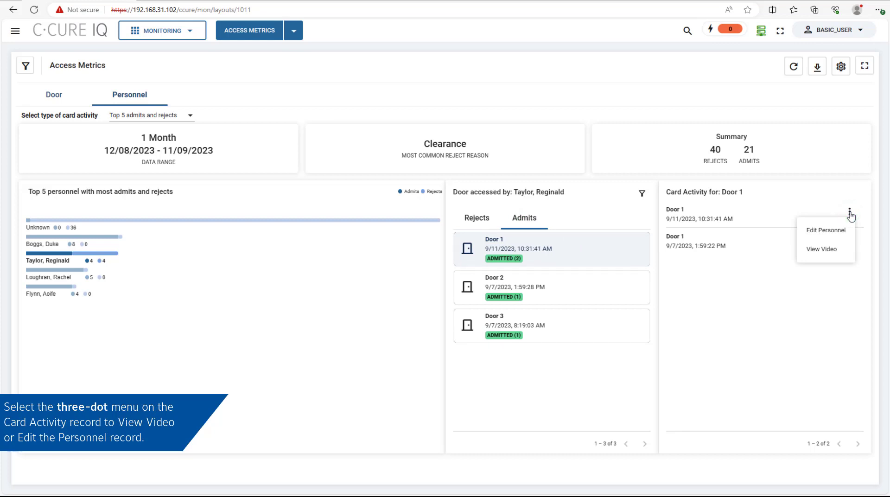
{"action": "left_click", "coordinate": [852, 103]}
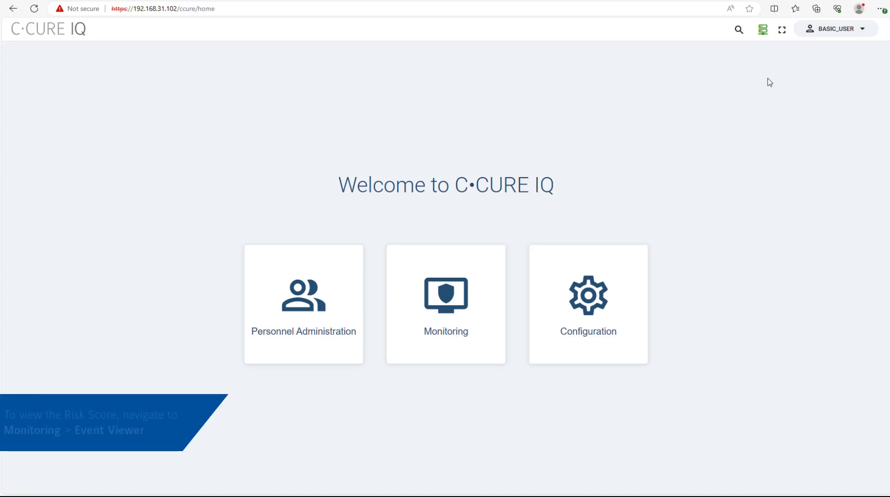
Step: Load the Event Viewer layout listing 6 events and show the Filtering Tools
{"action": "left_click", "coordinate": [469, 280]}
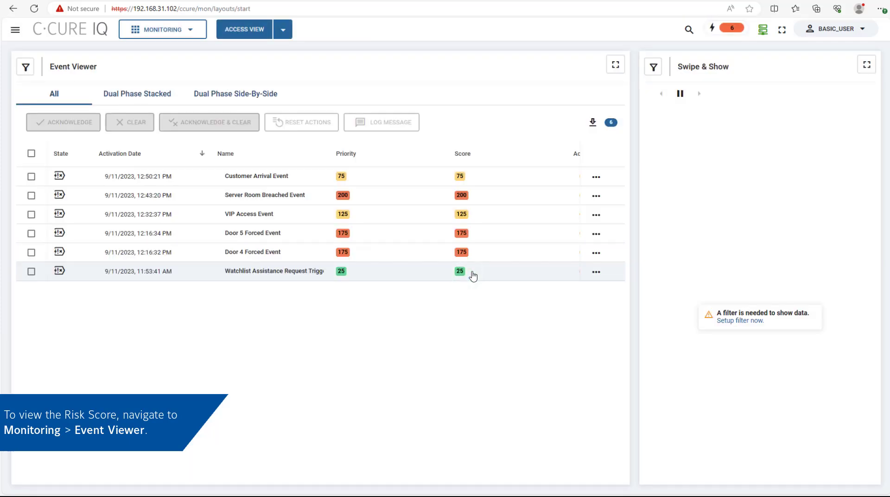
{"action": "left_click", "coordinate": [285, 31]}
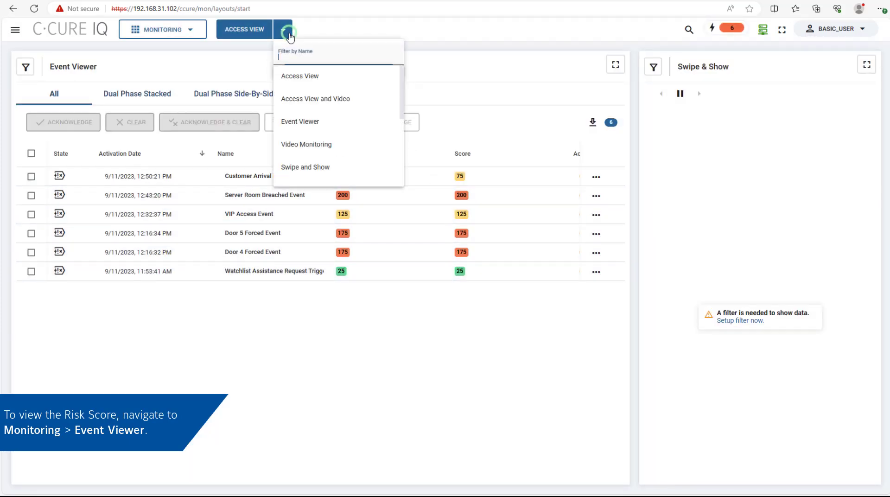
{"action": "left_click", "coordinate": [352, 126]}
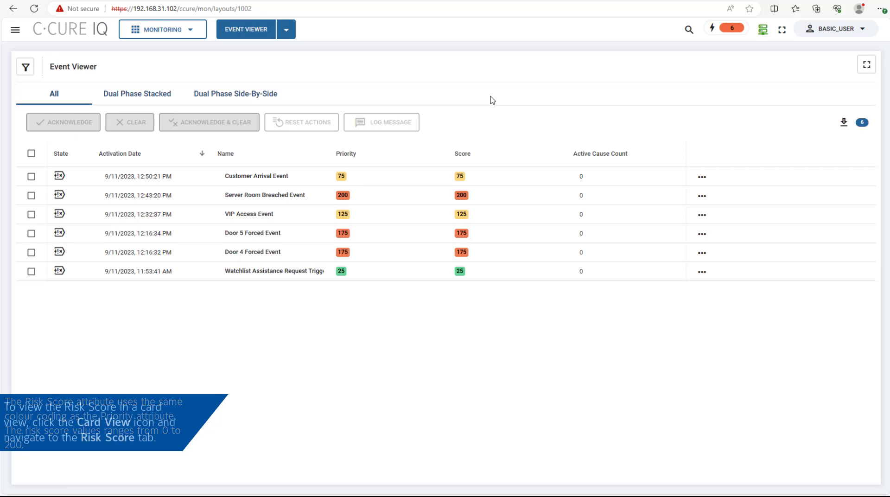
{"action": "left_click", "coordinate": [26, 68]}
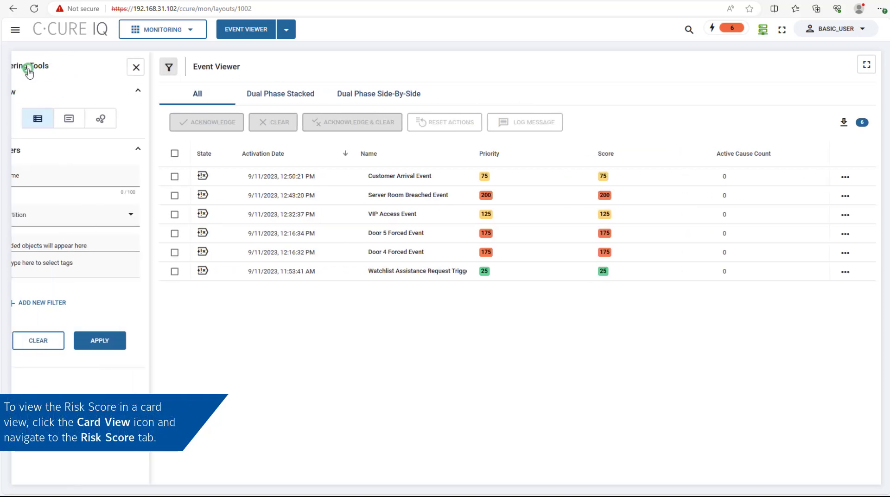
Step: Group events by Risk Score in Card View, then in Bubble View from Very Low to Critical
{"action": "left_click", "coordinate": [92, 117]}
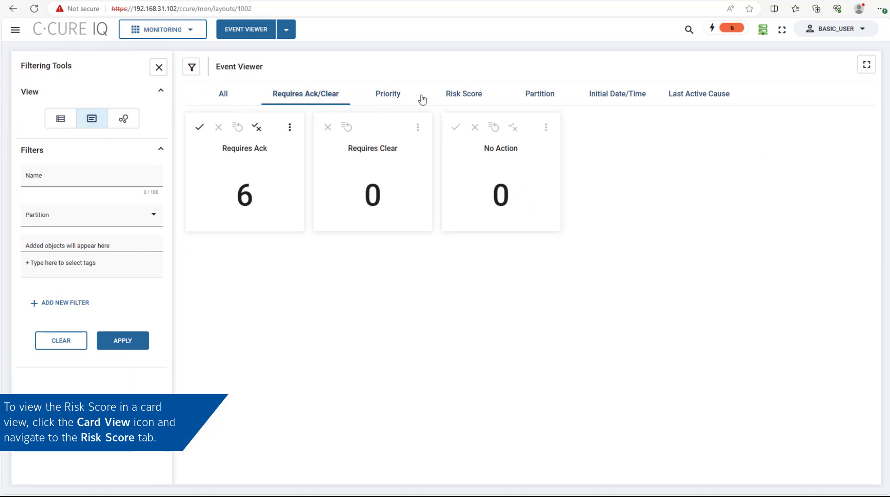
{"action": "left_click", "coordinate": [457, 94]}
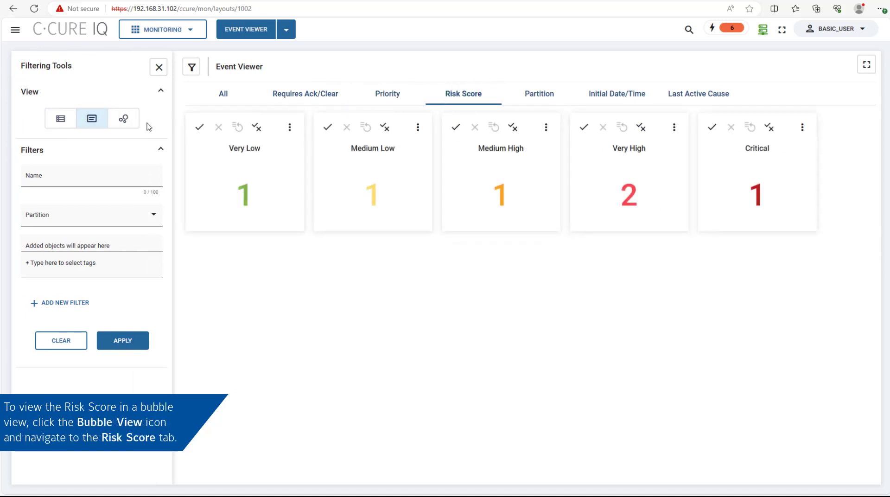
{"action": "left_click", "coordinate": [124, 119]}
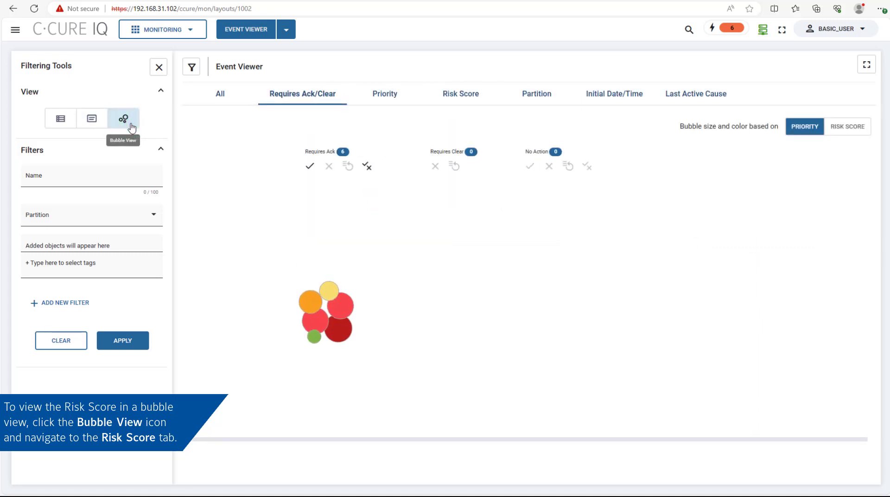
{"action": "left_click", "coordinate": [472, 97]}
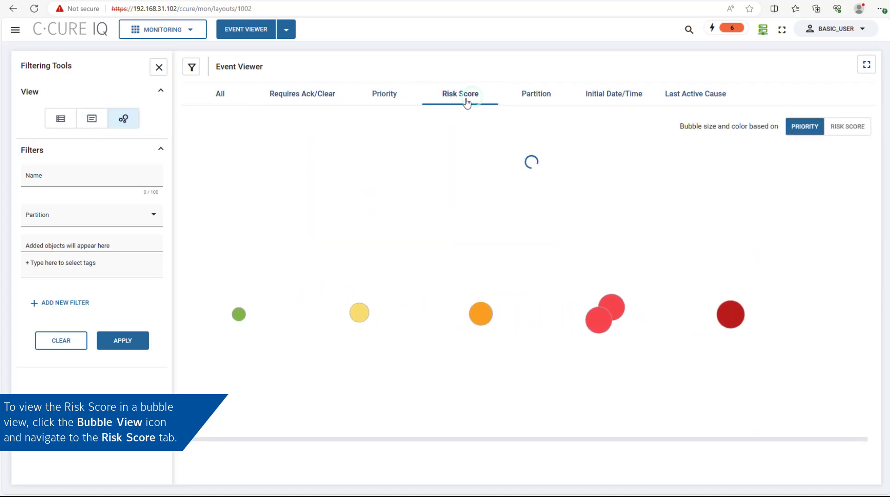
{"action": "mouse_move", "coordinate": [241, 314]}
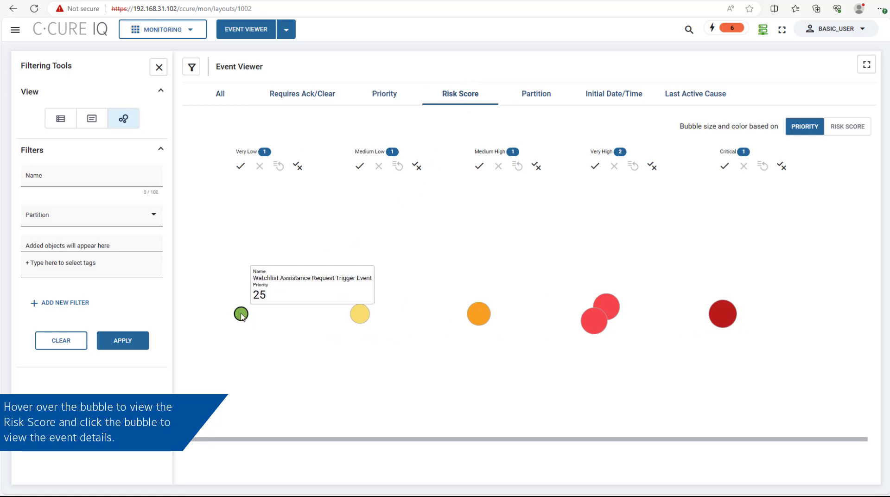
{"action": "mouse_move", "coordinate": [361, 316]}
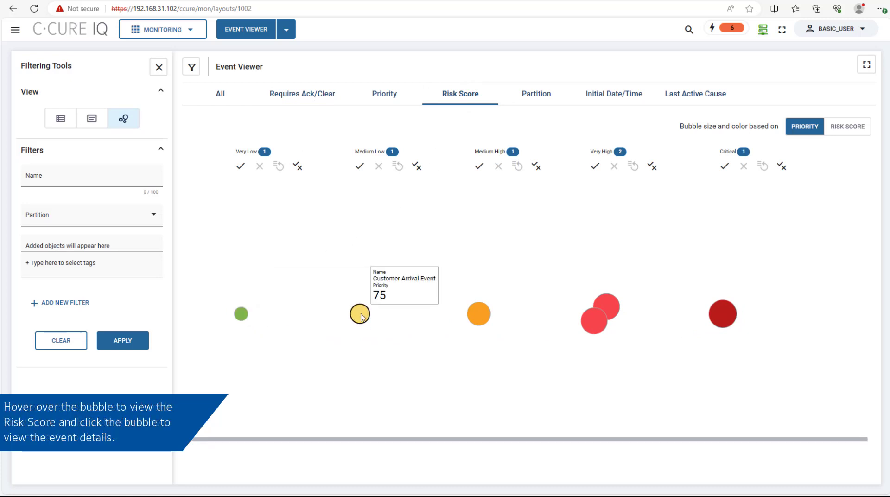